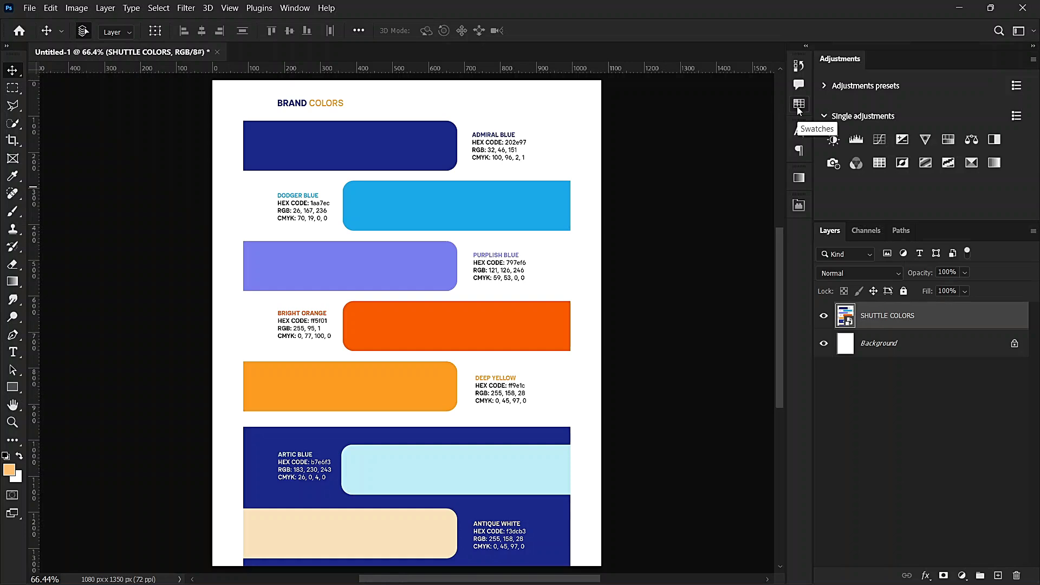
- Show the Swatches and collapse the MIG, RUBYSWAP, RGB and Pale groups at the start of the list
click(294, 7)
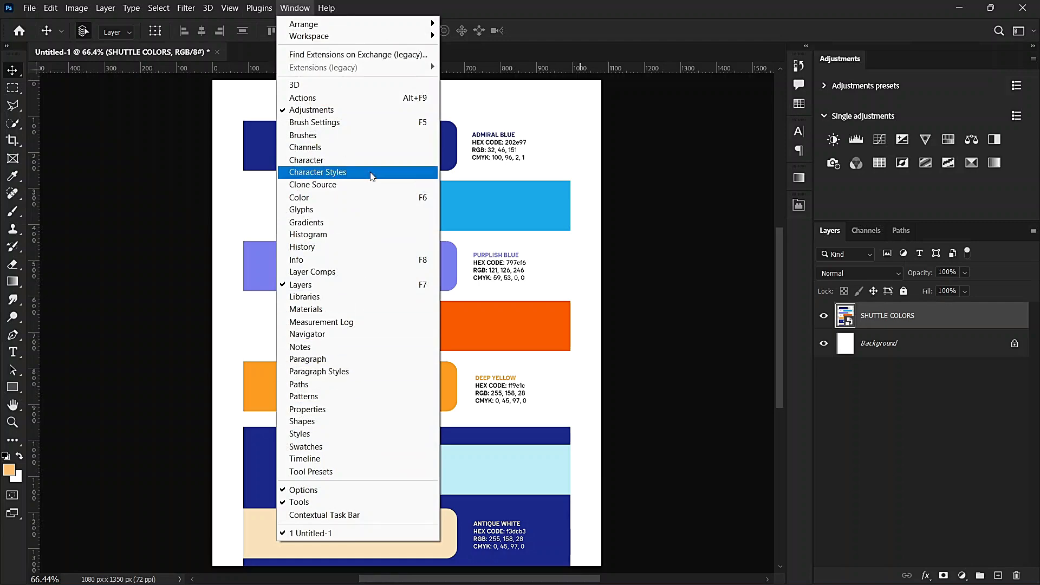
click(339, 453)
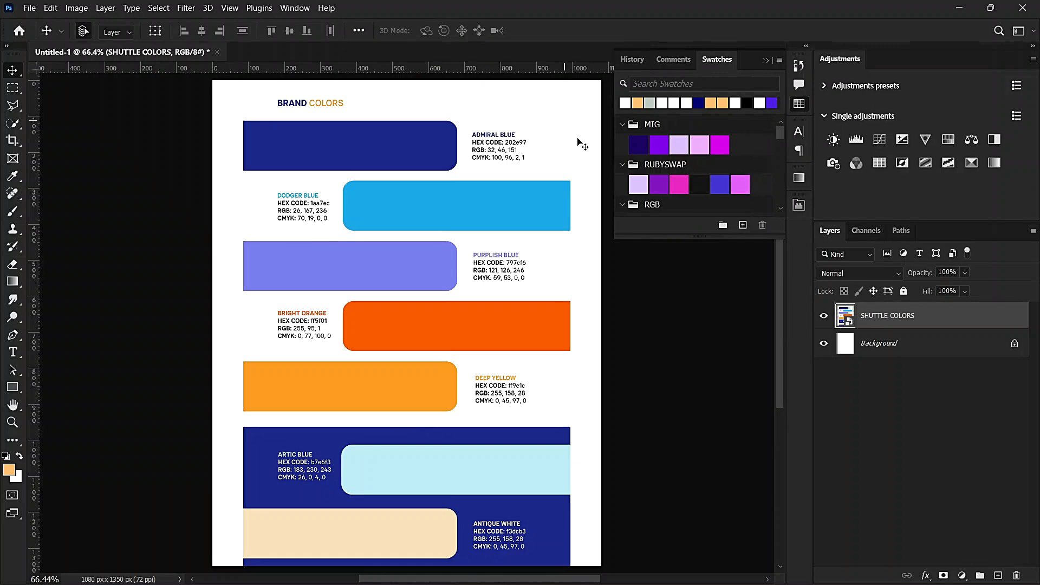
click(622, 124)
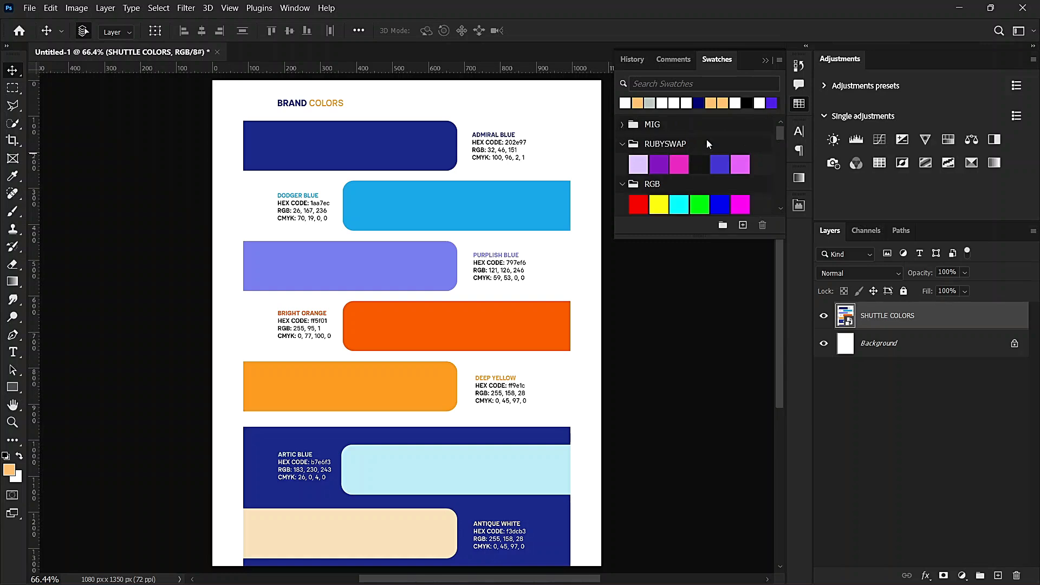
click(623, 144)
click(622, 164)
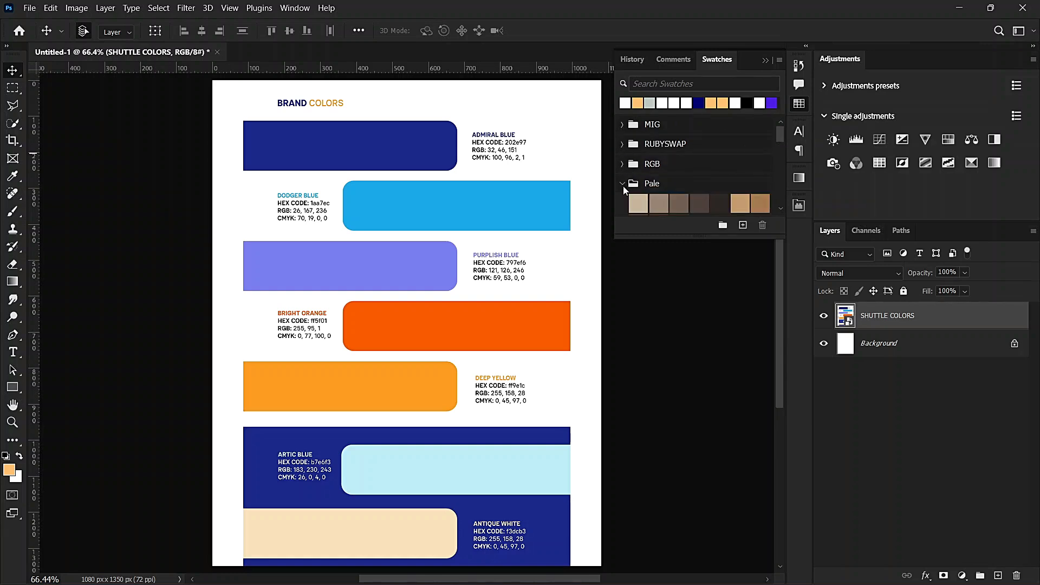
click(622, 184)
- Collapse the remaining expanded swatch groups, from the second MIG group through HARVEN, SHUTTLE, AUREATE MEDIA, GEEEX360, LISCO and DBI
scroll(693, 193, down, 2)
scroll(691, 191, down, 2)
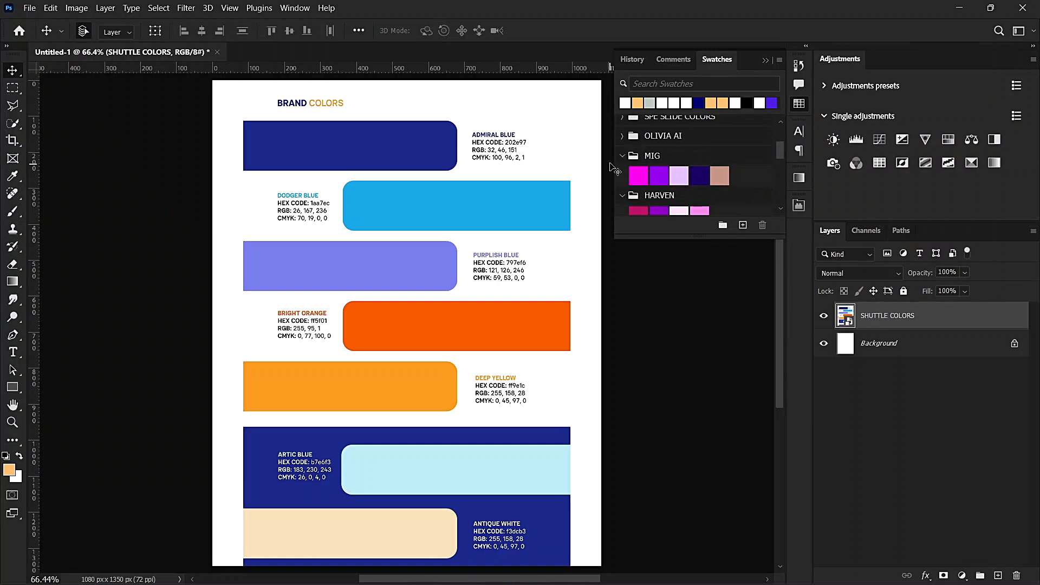
click(622, 155)
click(622, 175)
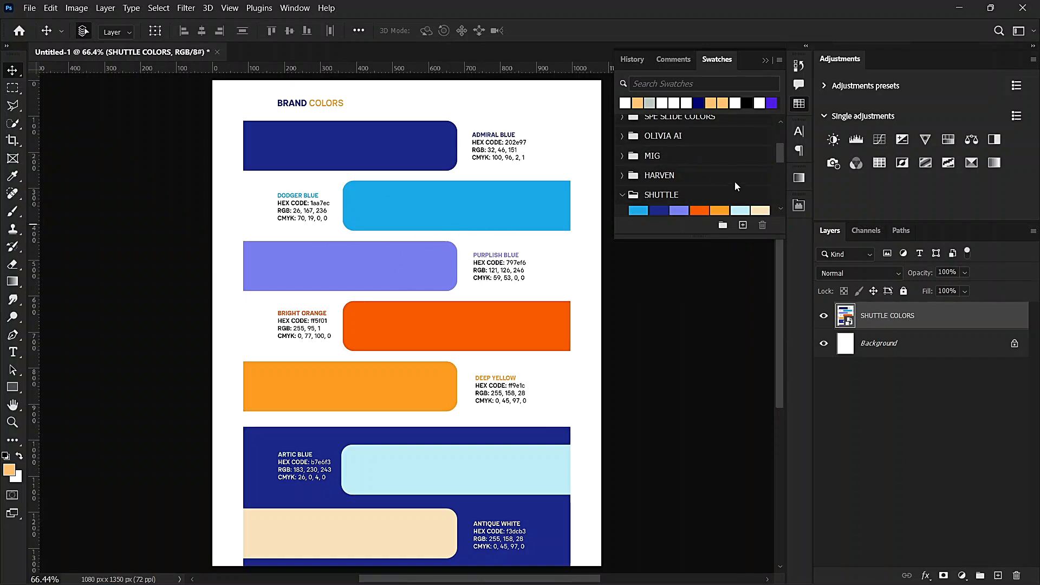
scroll(735, 181, down, 1)
click(622, 173)
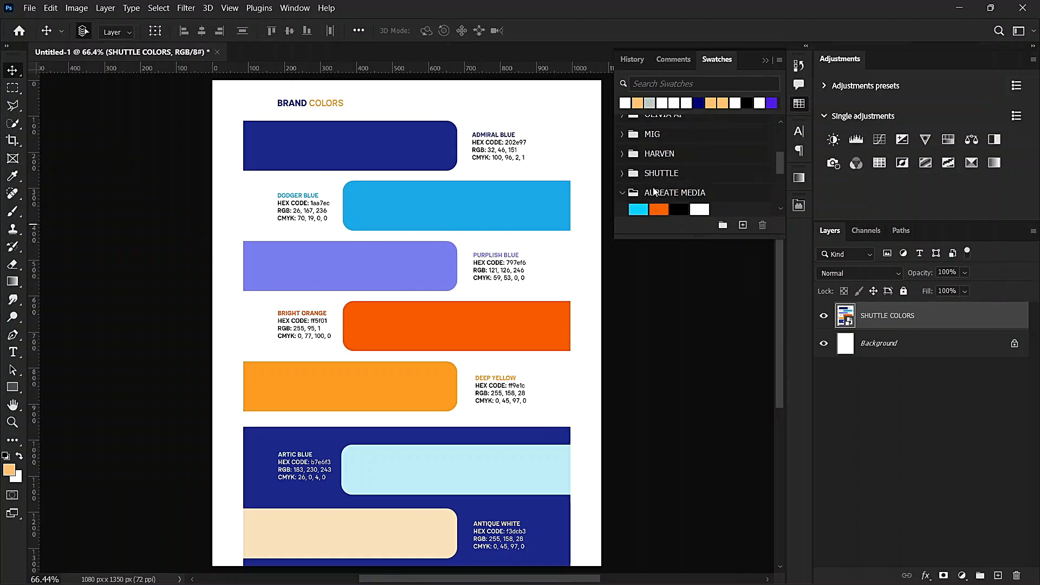
click(622, 192)
scroll(668, 190, down, 2)
click(623, 180)
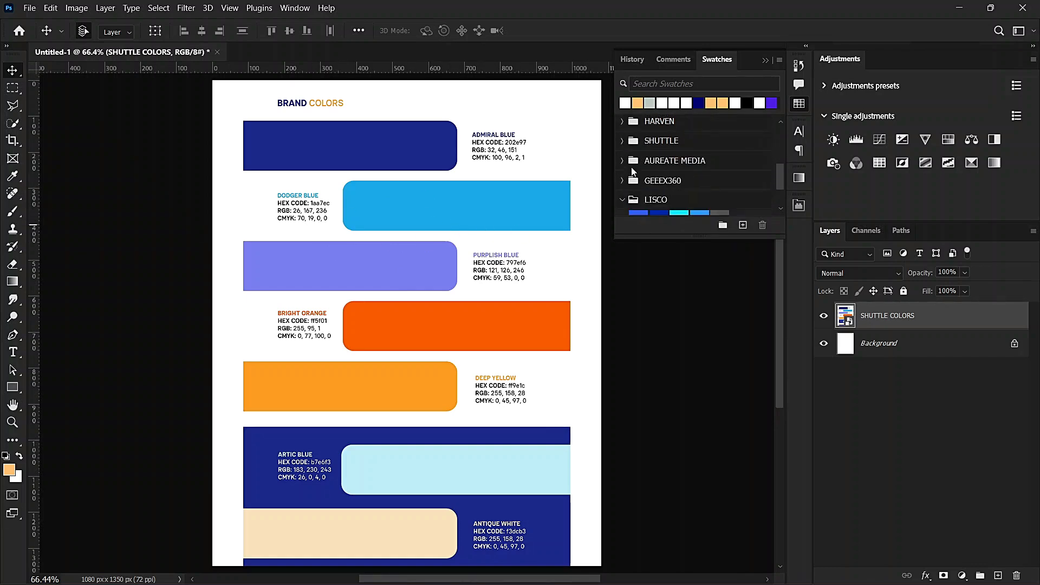
scroll(638, 184, down, 2)
click(626, 168)
click(624, 191)
- Create a new swatch group named SHUTTLE COLORS
scroll(652, 173, up, 4)
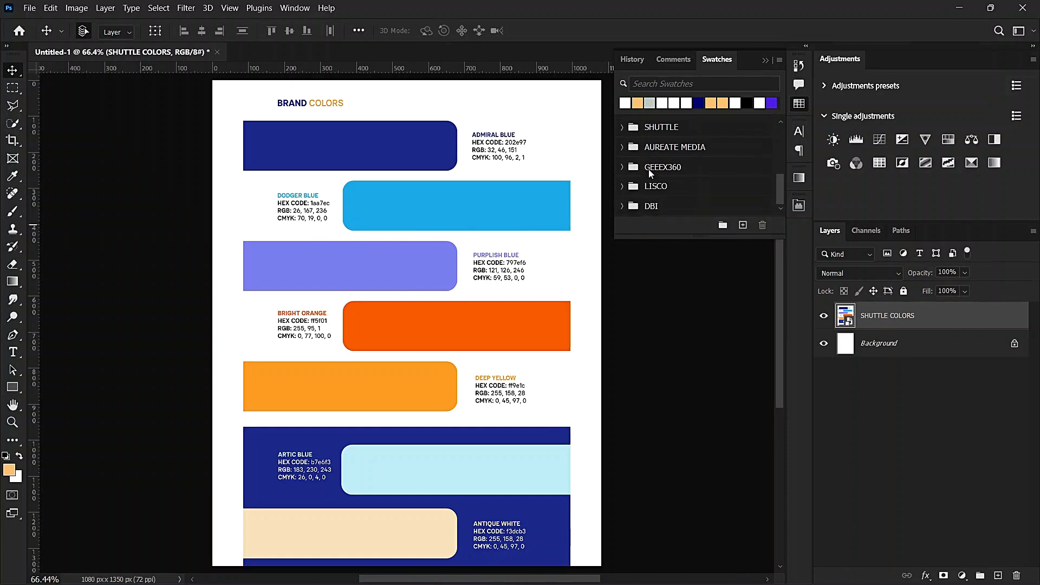
scroll(651, 167, up, 1)
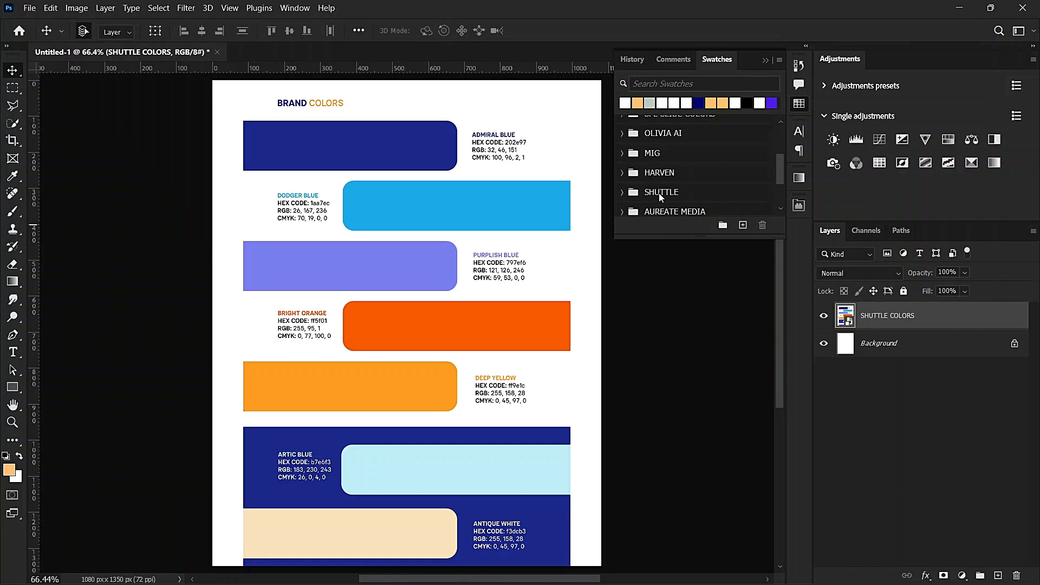
scroll(700, 175, up, 3)
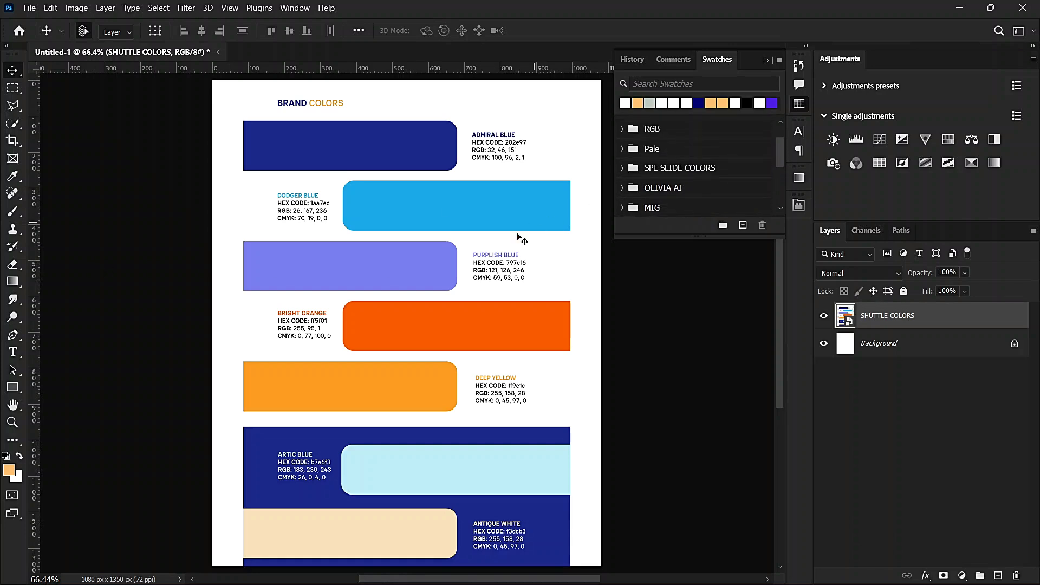
scroll(660, 166, up, 2)
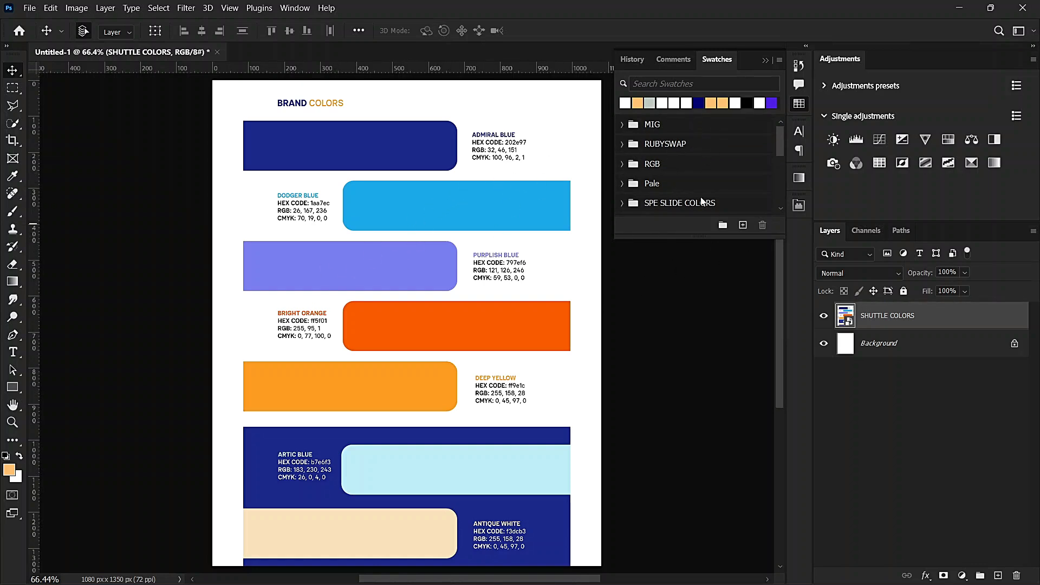
scroll(664, 146, down, 2)
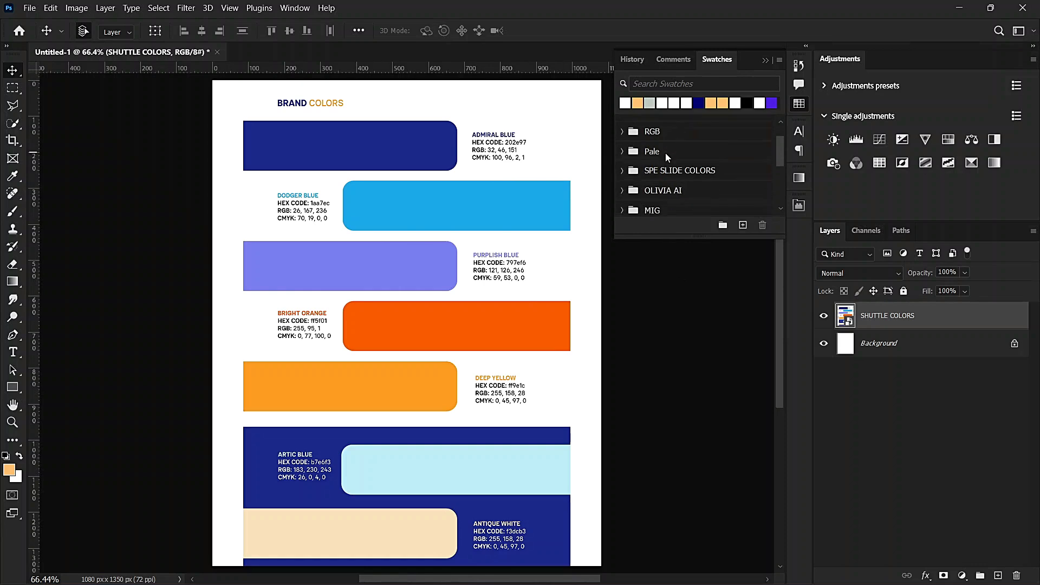
click(723, 225)
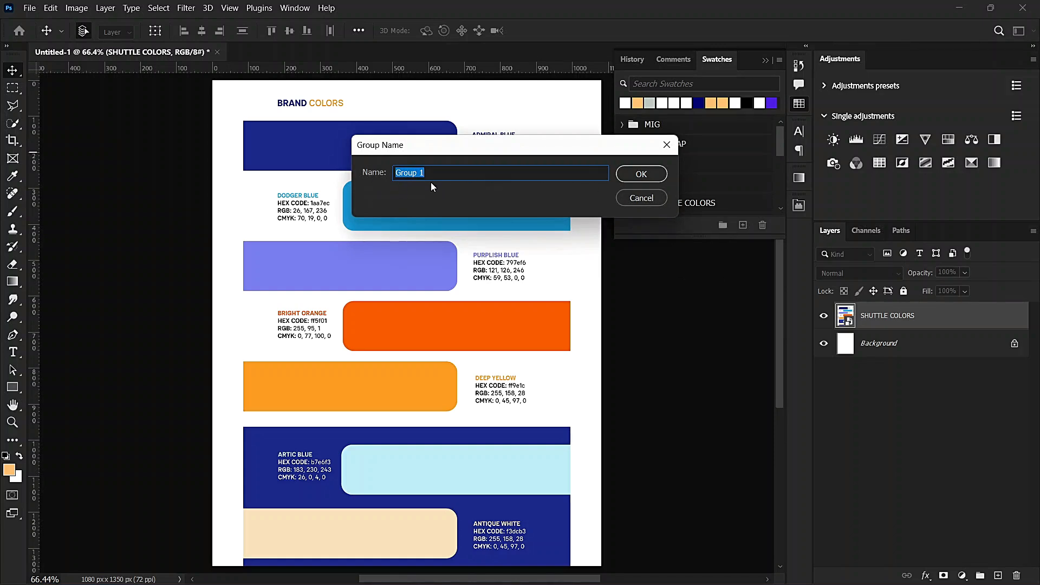
text(SHUTTLE COLORS)
click(645, 174)
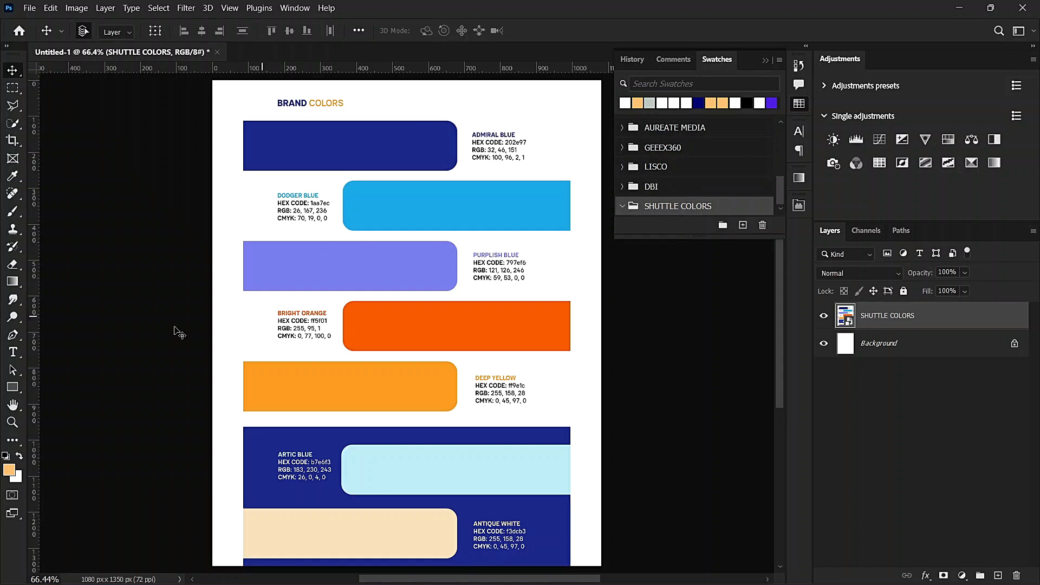
- Sample the admiral blue bar as the foreground color and the dodger blue bar as the background color
click(10, 471)
click(379, 137)
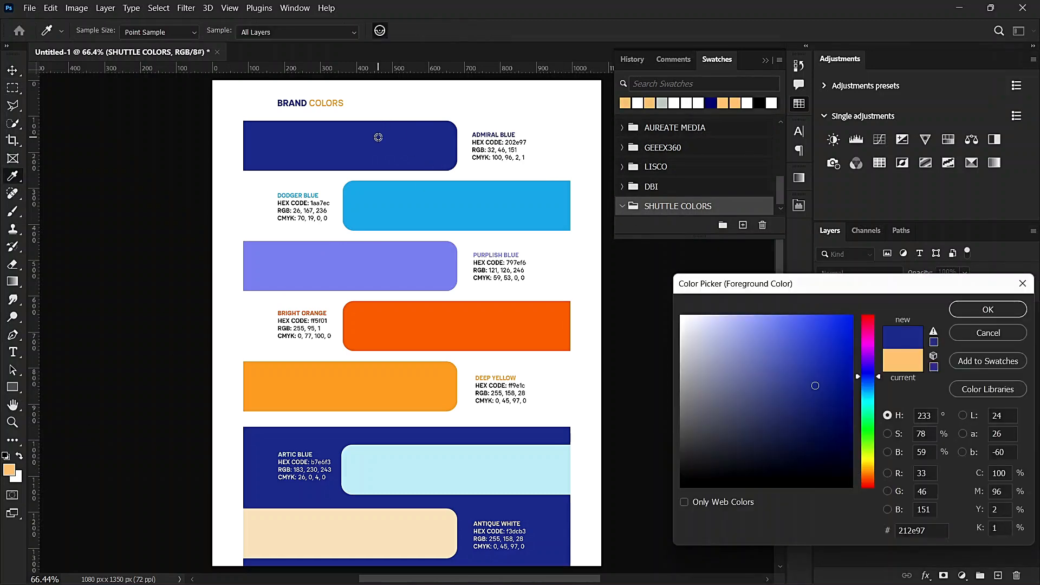
click(958, 313)
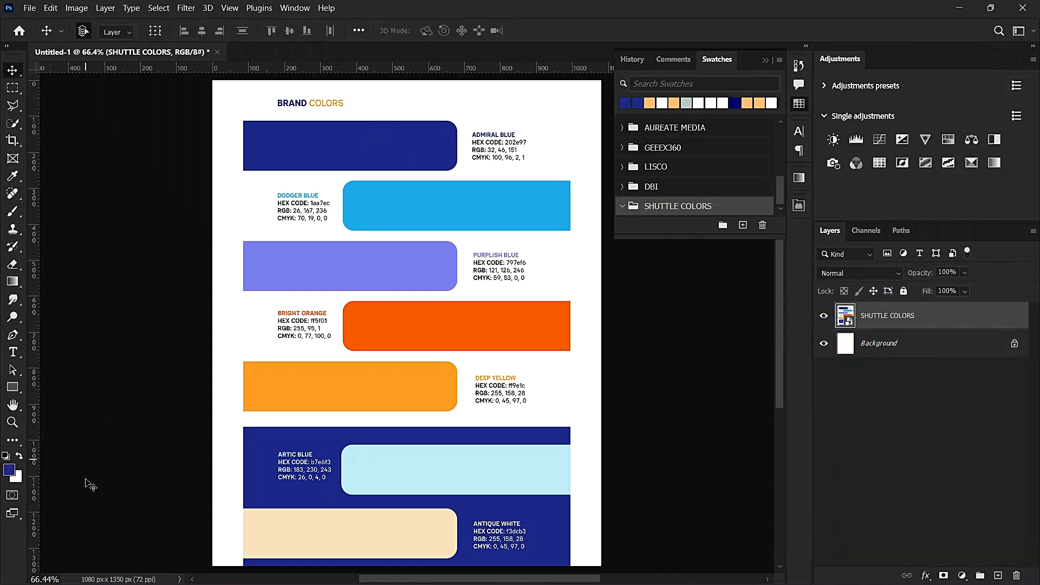
click(17, 478)
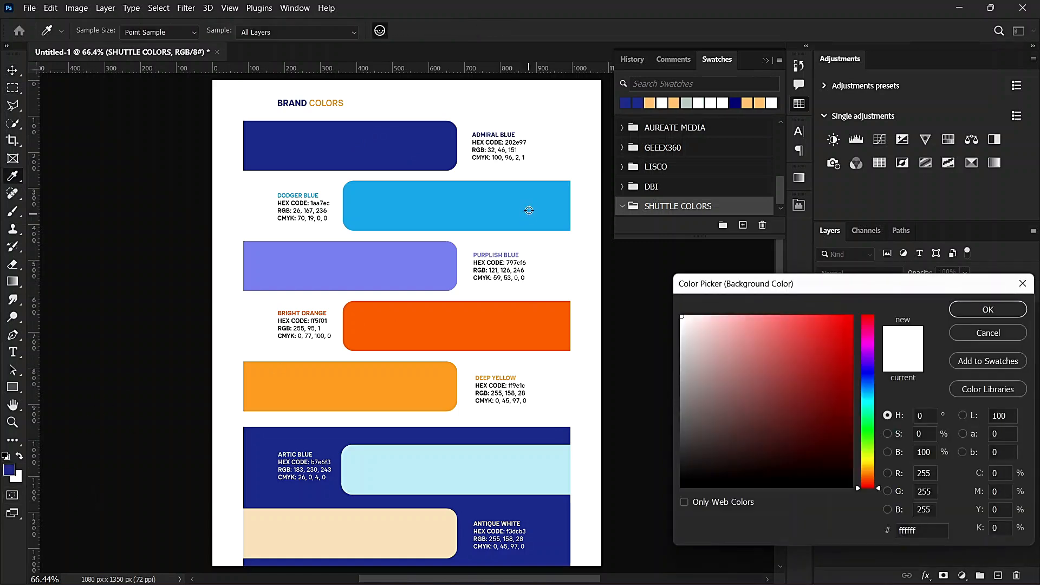
click(470, 208)
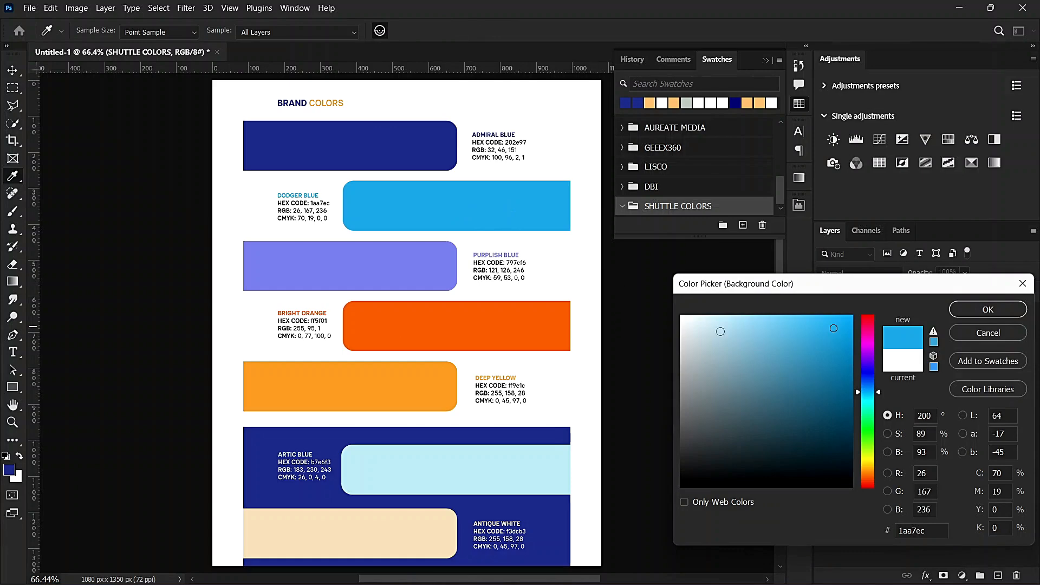
click(993, 317)
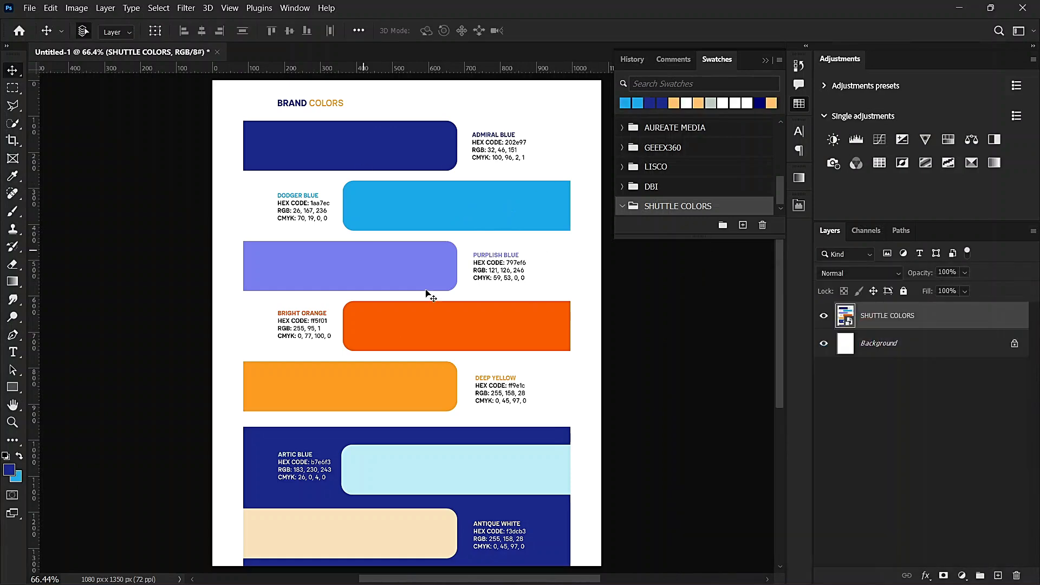
- Add the admiral blue foreground color to the SHUTTLE COLORS group as a swatch named ADMIRAL BLUE
click(743, 226)
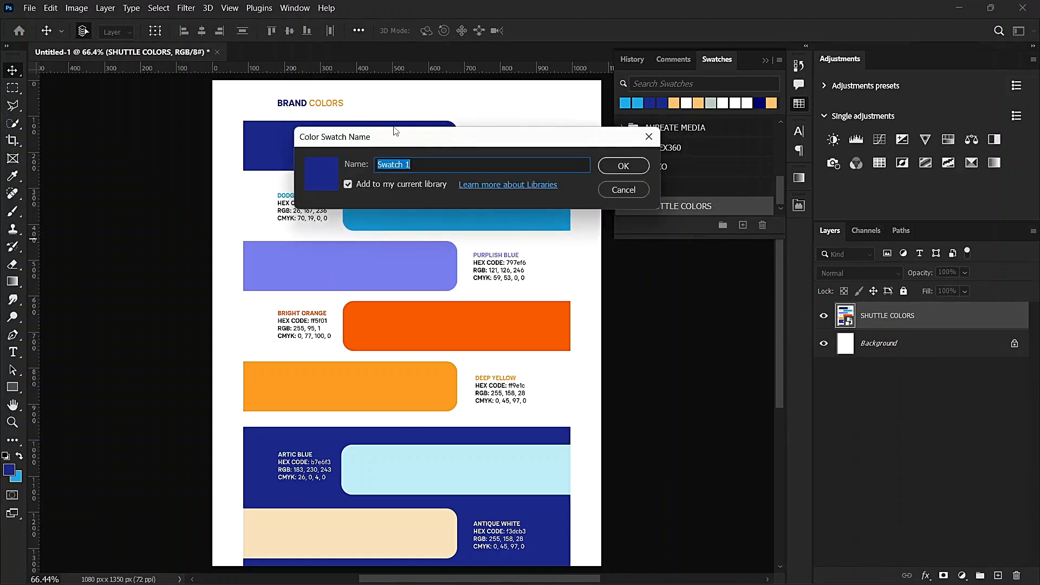
drag(395, 136, 695, 291)
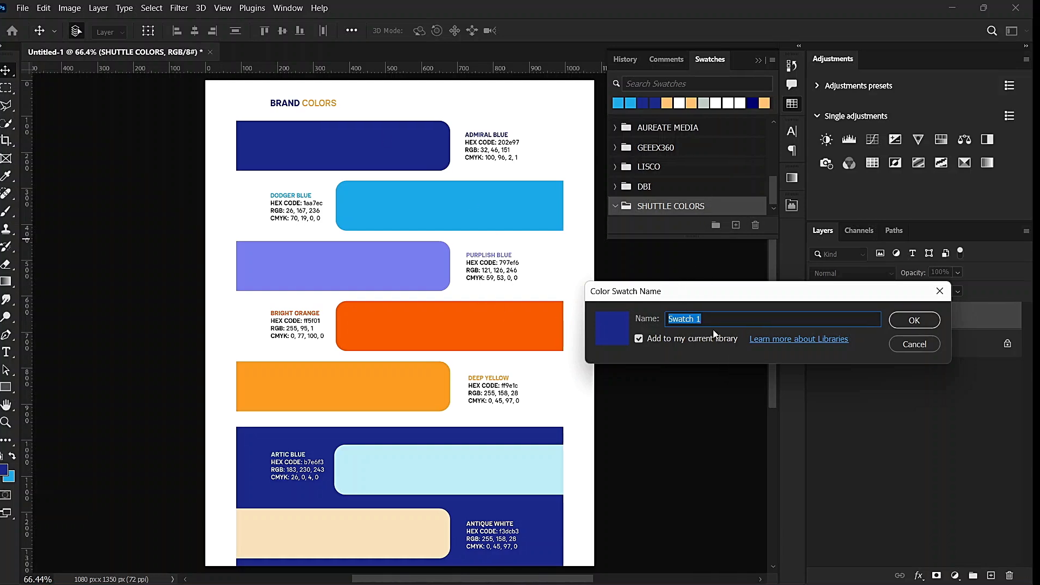
text(ADMIRAL BLUE)
click(923, 323)
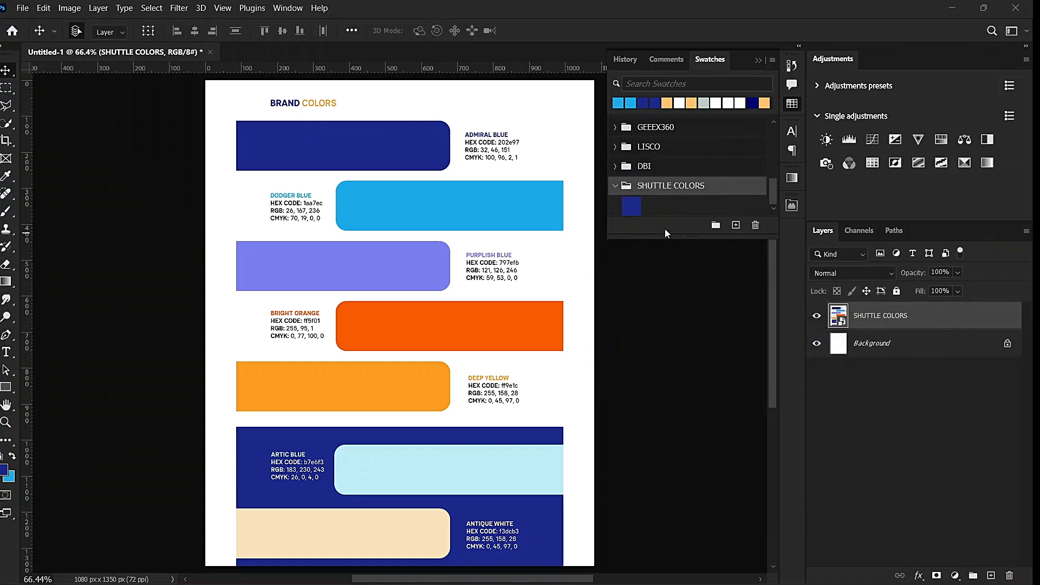
- Swap the foreground and background colors to make dodger blue the foreground, and close the floating Libraries window
click(12, 456)
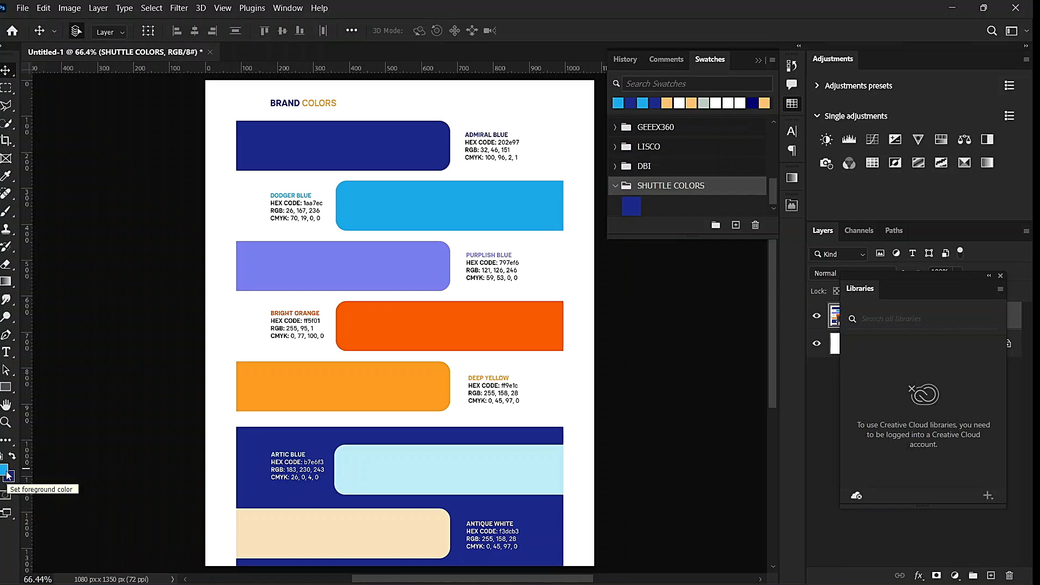
key(x)
key(x)
key(x)
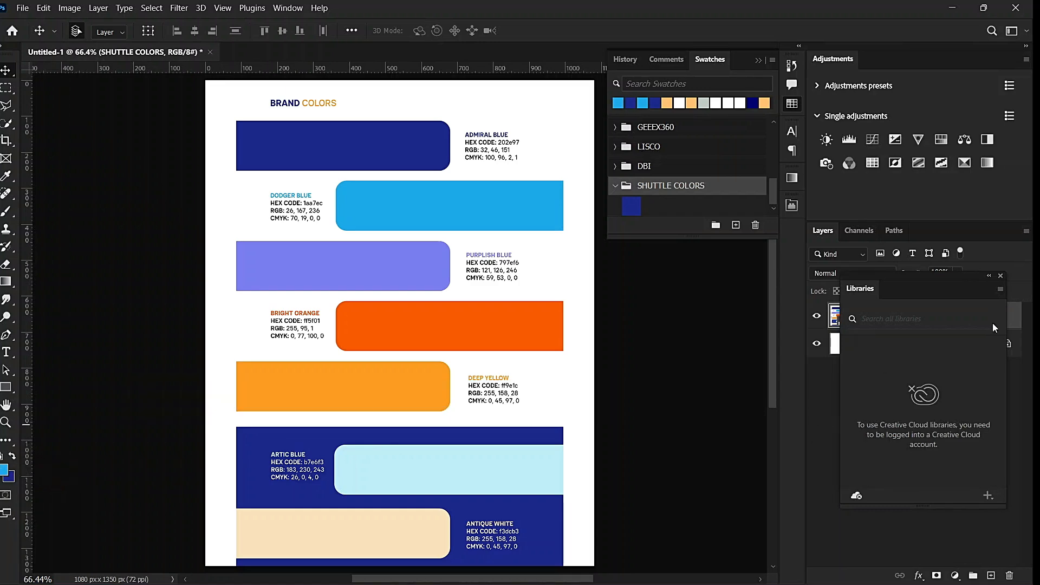
click(1001, 276)
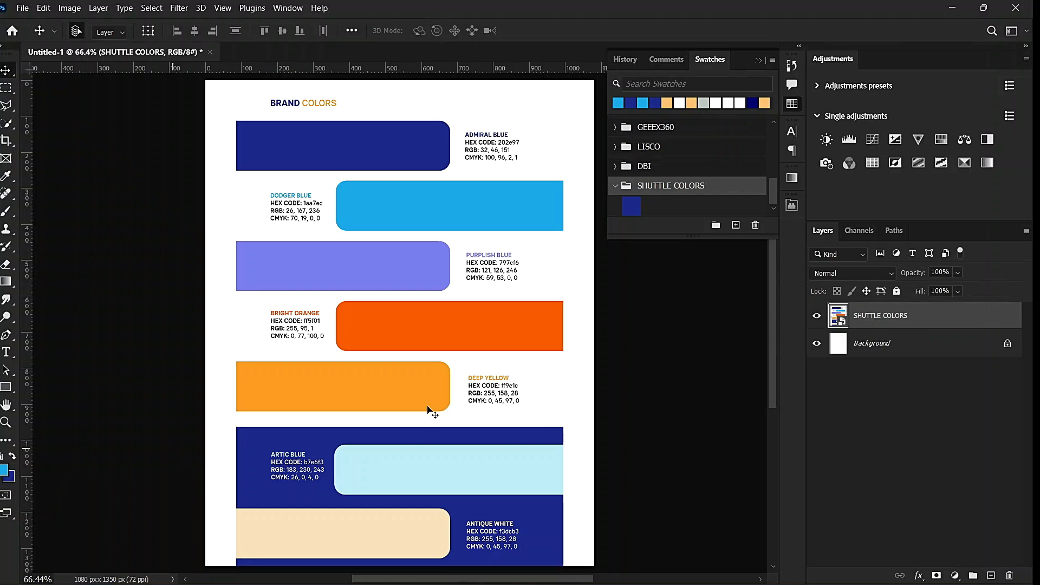
- Add the dodger blue foreground color to the SHUTTLE COLORS group as a swatch named DODGER BLUE
click(735, 225)
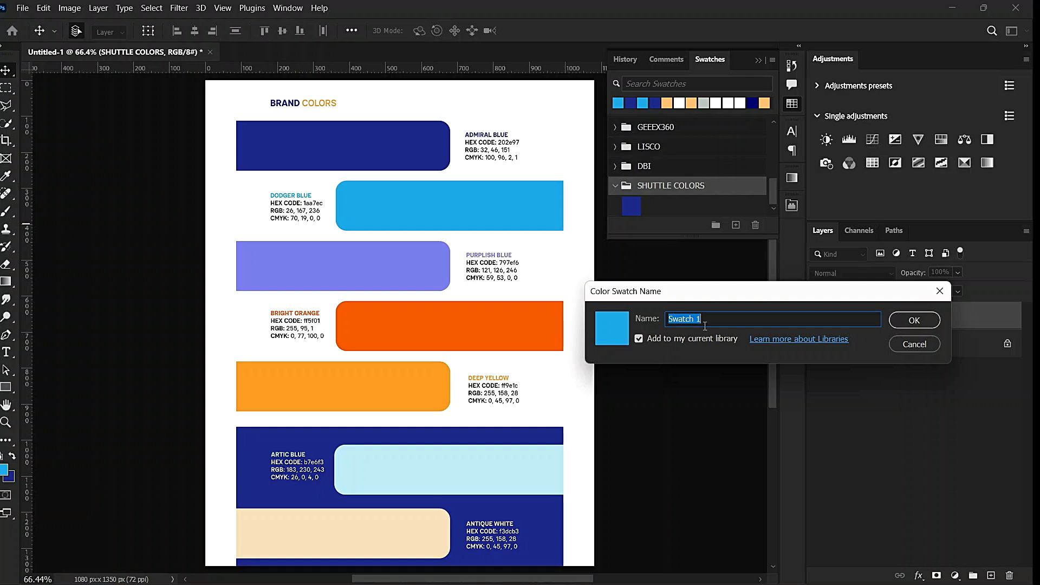
text(DODGER BLUE)
click(915, 321)
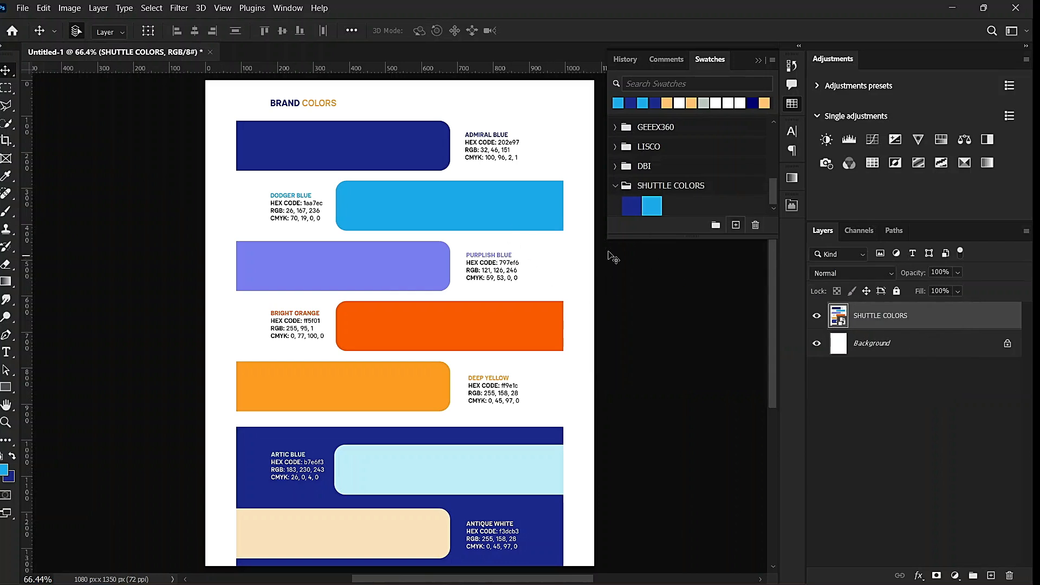
- Sample the purplish blue bar as the foreground color and the bright orange bar as the background color
click(3, 470)
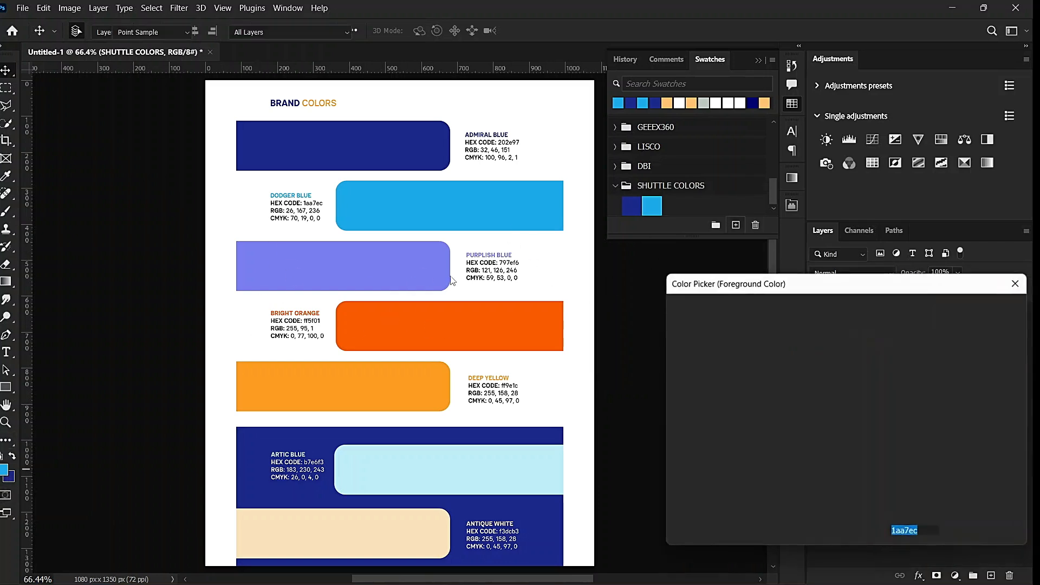
click(315, 272)
click(981, 309)
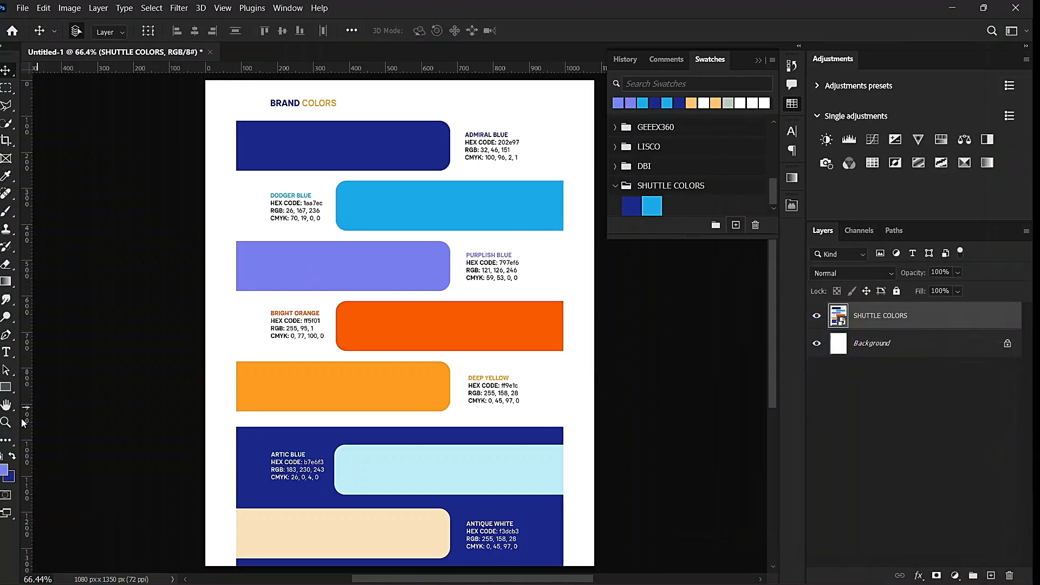
click(12, 481)
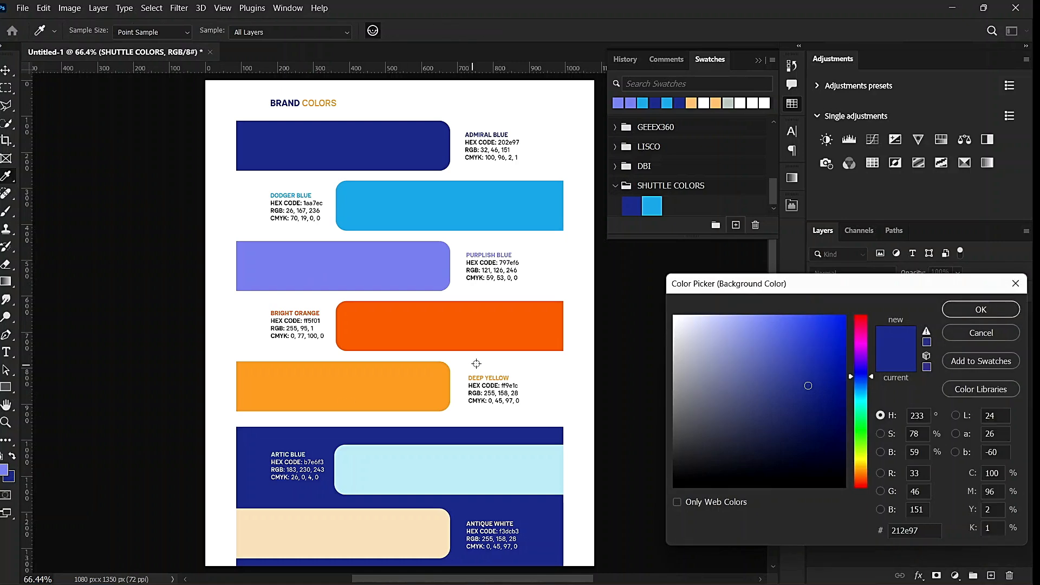
click(515, 329)
click(981, 309)
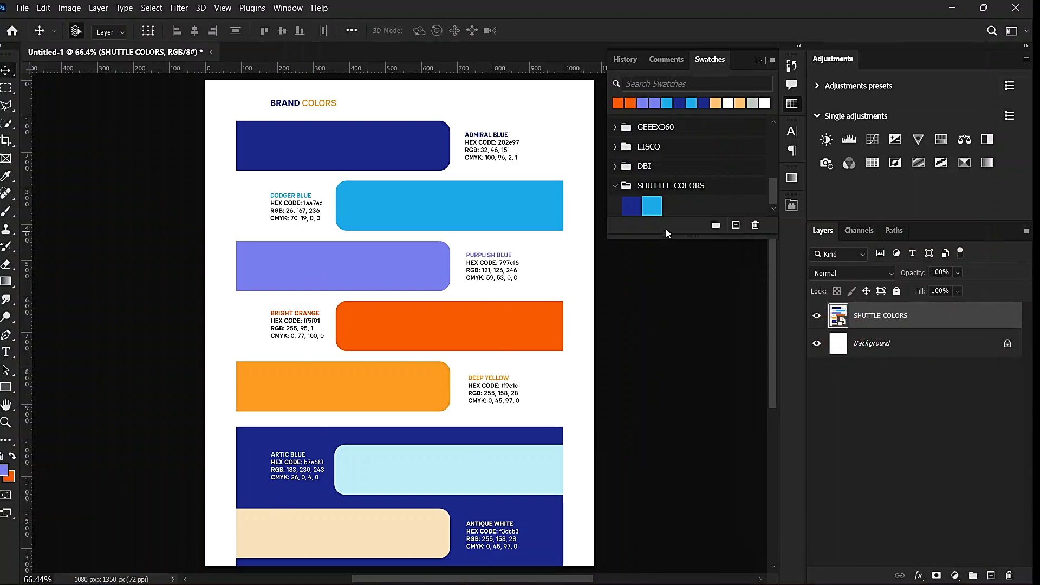
- Add the foreground color to the SHUTTLE COLORS group as a swatch named PURPLISH BLUE, and swap the foreground and background colors
click(736, 225)
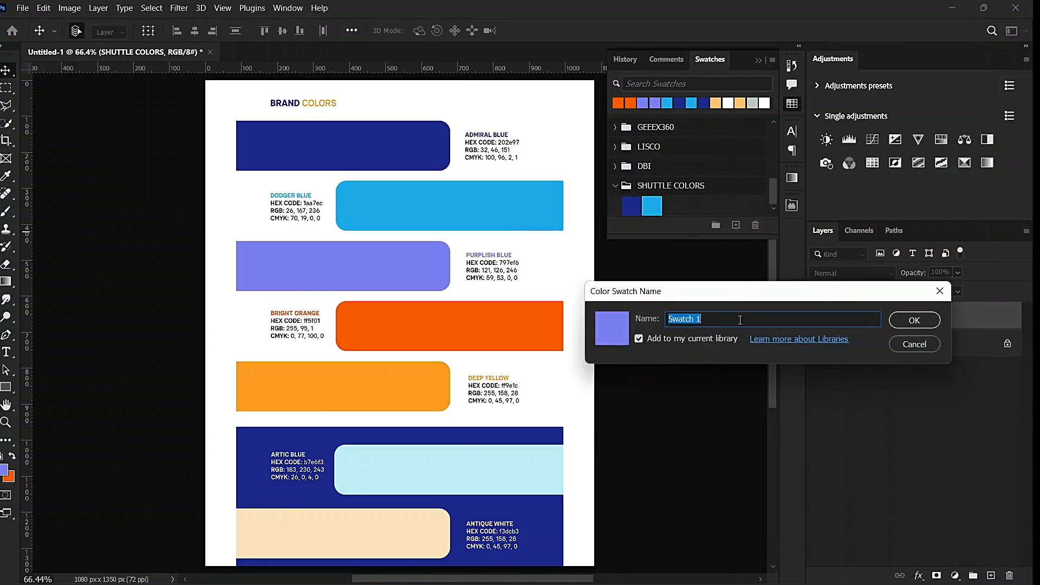
text(PURPLISH BLUE)
click(897, 320)
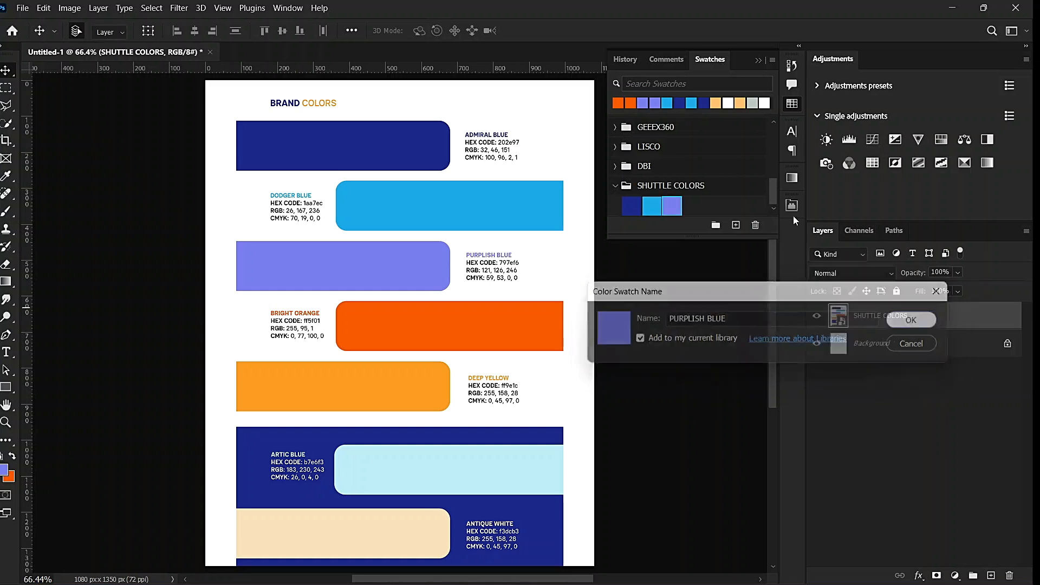
key(x)
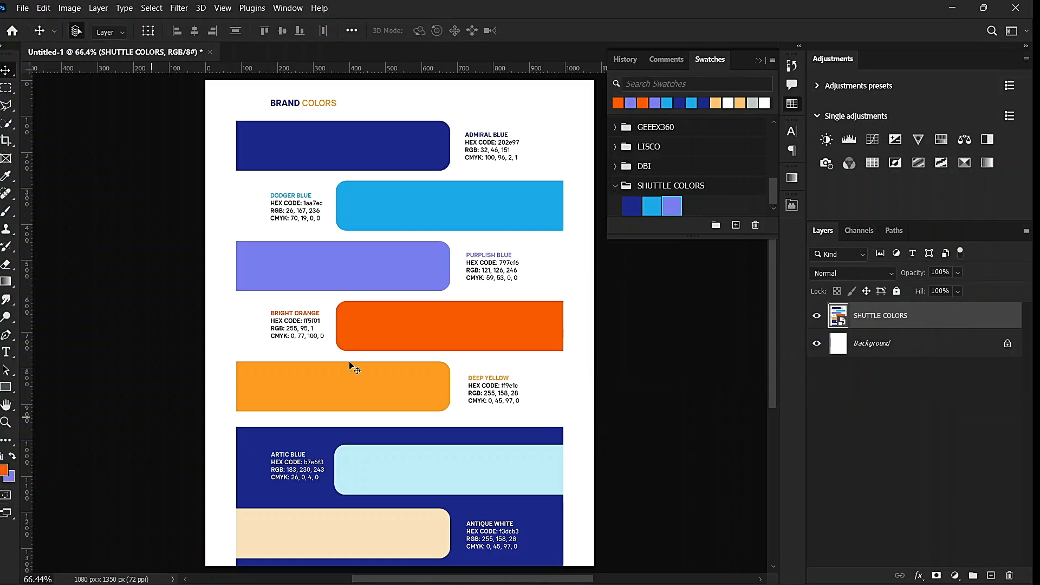
- Add the bright orange foreground color to the SHUTTLE COLORS group as a swatch named BRIGHT ORANGE
click(736, 225)
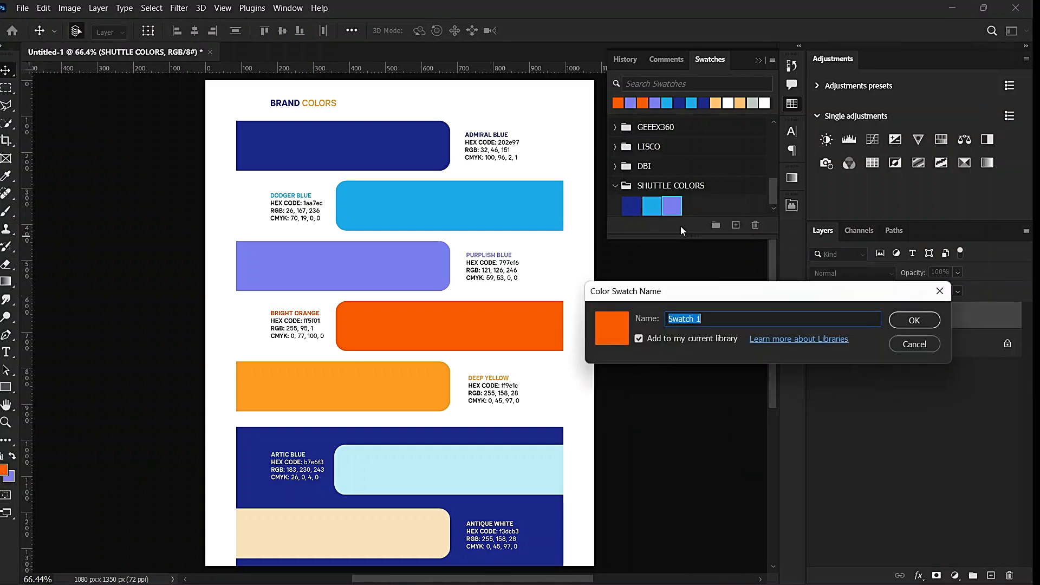
text(BRIGHT ORANGE)
click(923, 321)
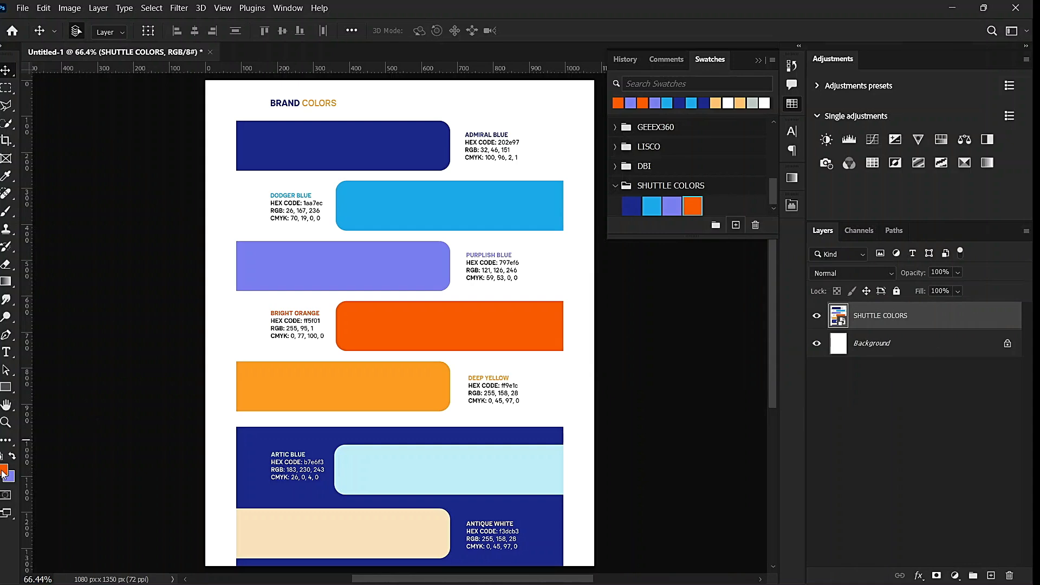
- Sample the deep yellow bar as the foreground color and the artic blue bar as the background color
click(5, 471)
click(423, 386)
click(997, 307)
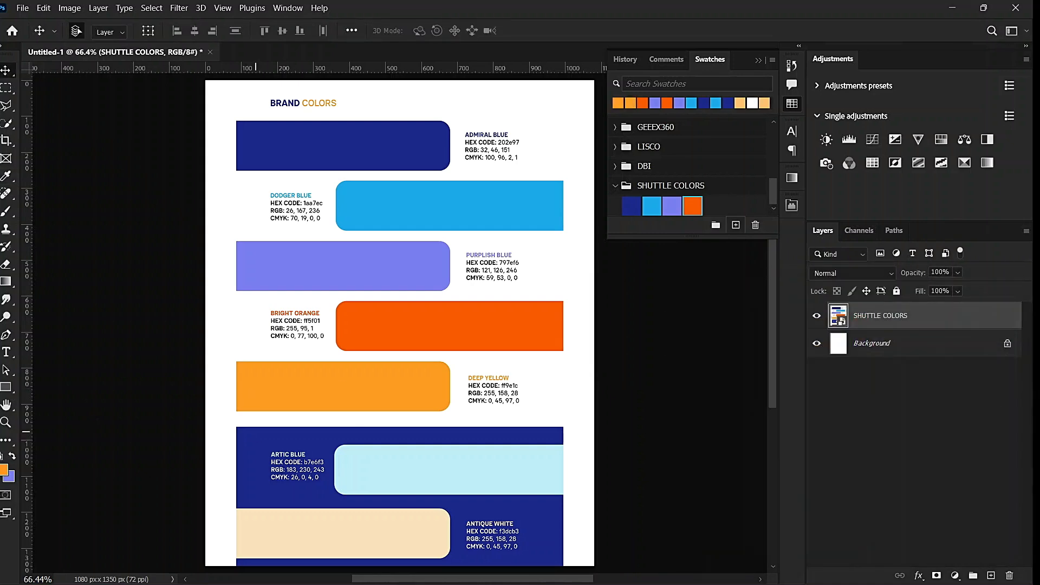
click(7, 480)
click(436, 475)
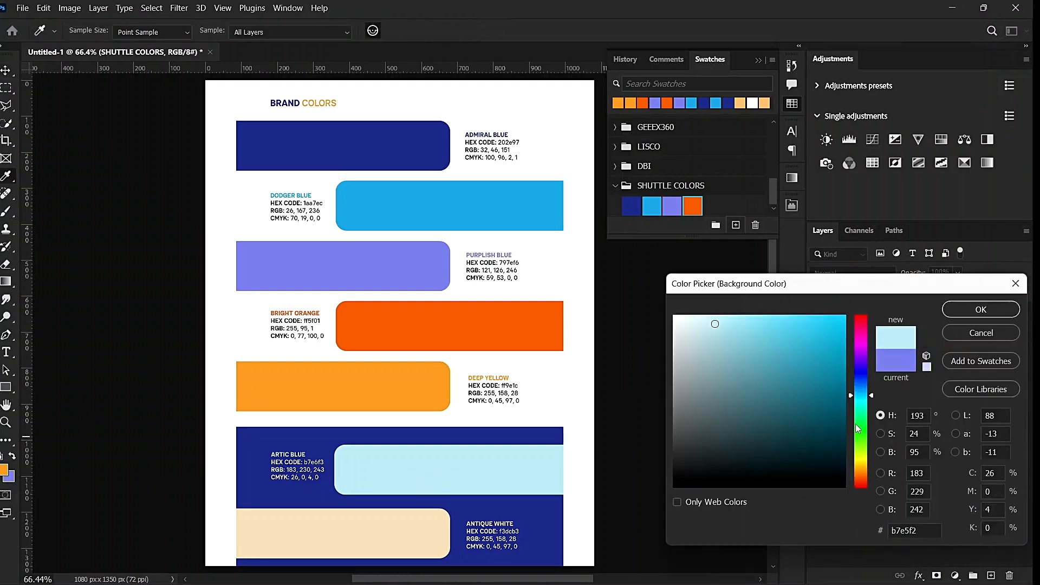
click(970, 317)
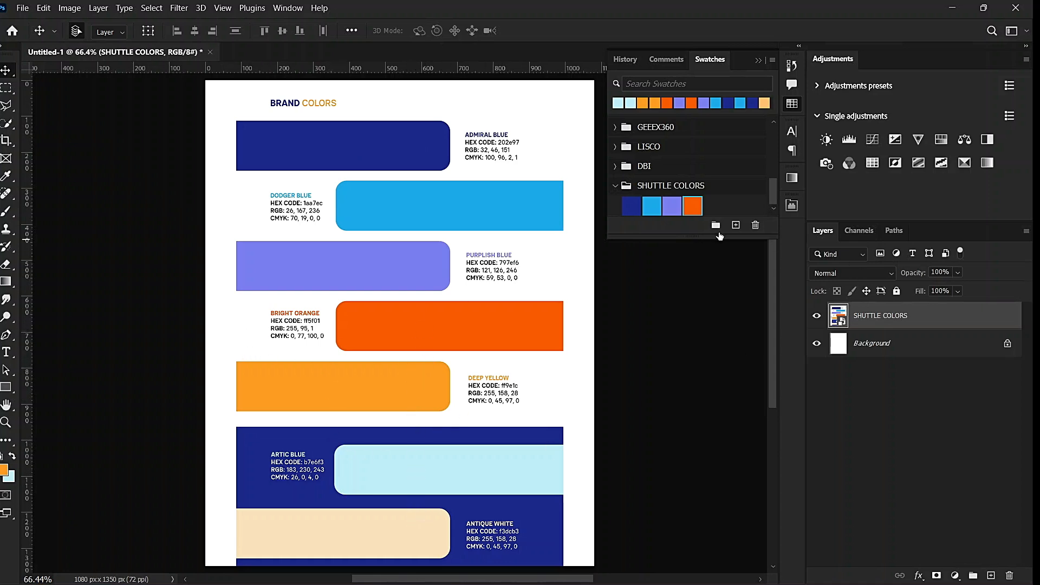
- Add the deep yellow foreground color to the SHUTTLE COLORS group as a swatch named DEEP YELLOW
click(736, 226)
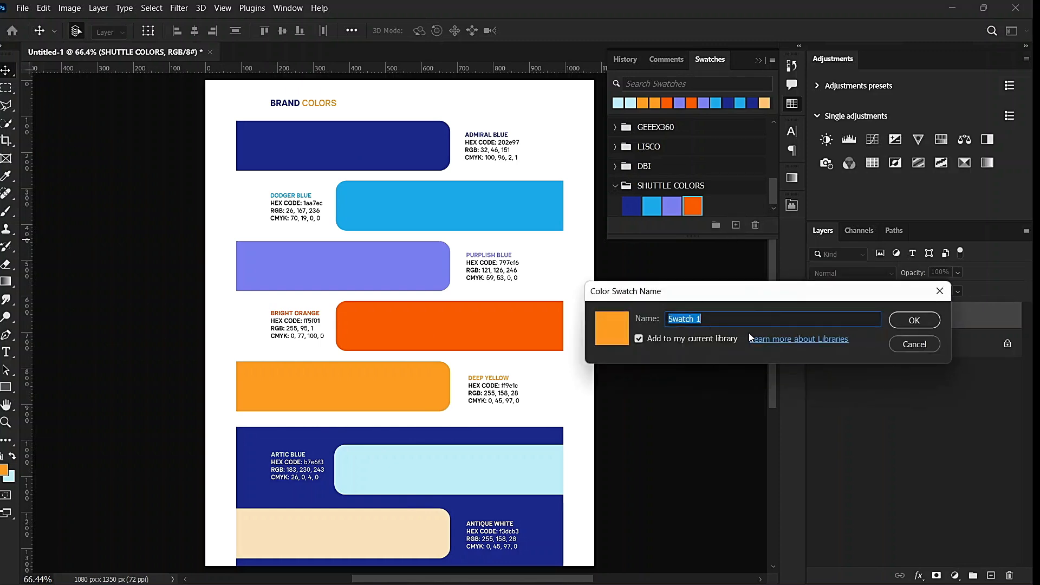
text(DEEP YELLOW)
click(914, 320)
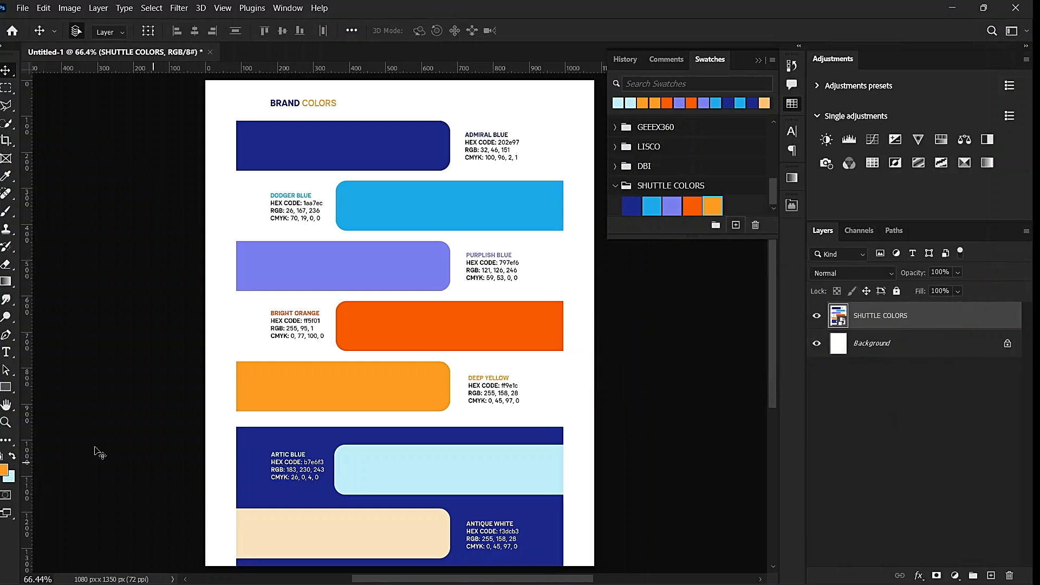
- Swap the foreground and background colors, and add the light blue foreground to the SHUTTLE COLORS group as a swatch named ARTIC BLUE
key(x)
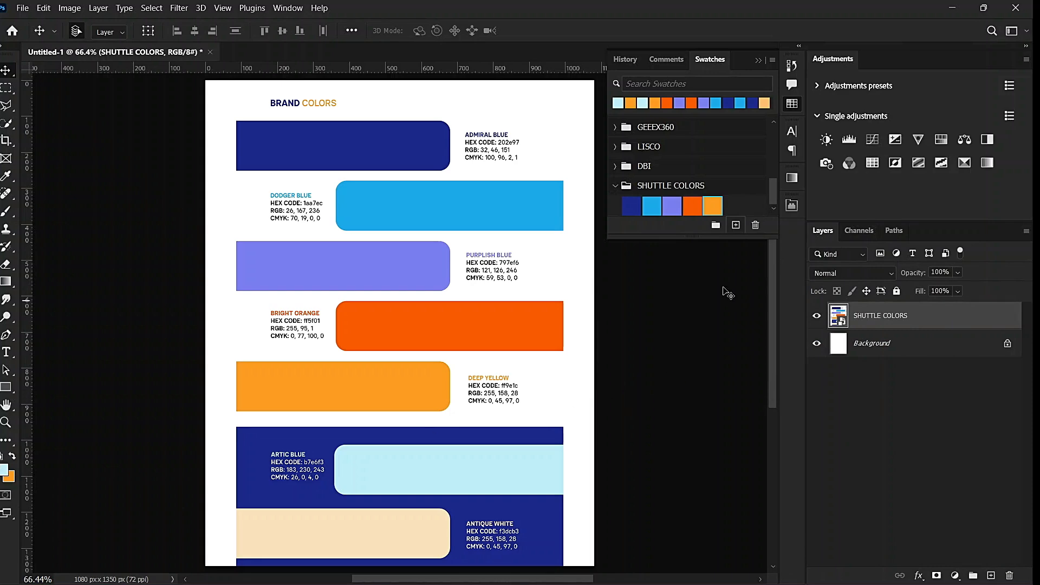
click(736, 225)
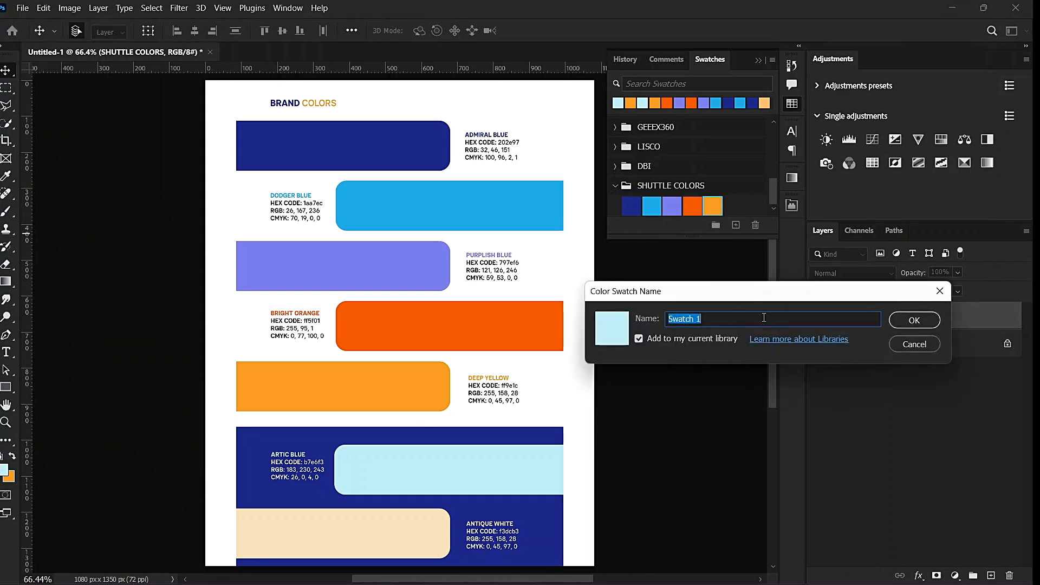
text(ARTIC BLUE)
click(930, 325)
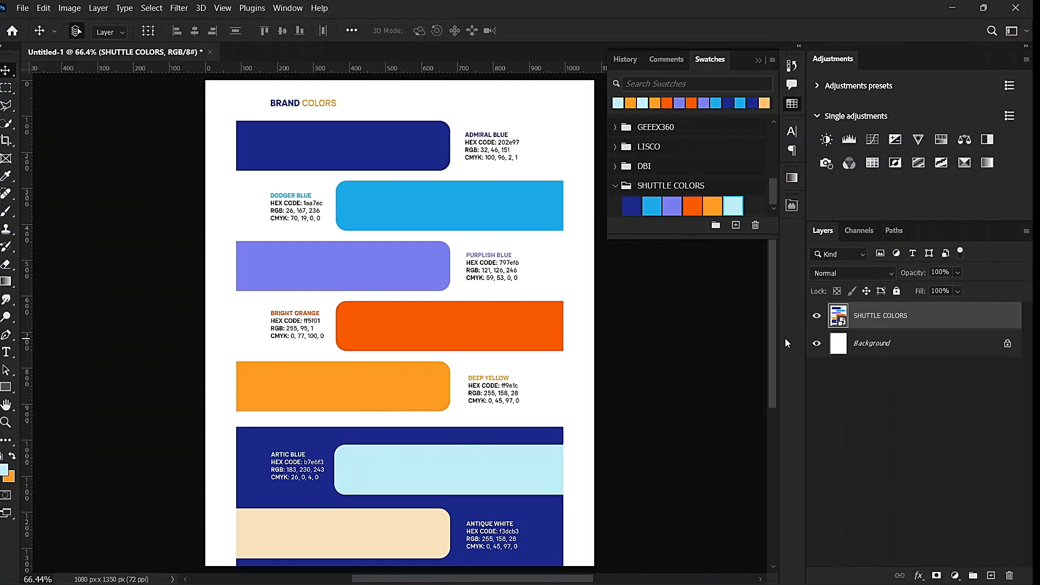
- Sample the antique white bar as the foreground color and add it to the SHUTTLE COLORS group as a swatch named ANTIQUE WHITE
click(4, 472)
click(352, 546)
click(975, 311)
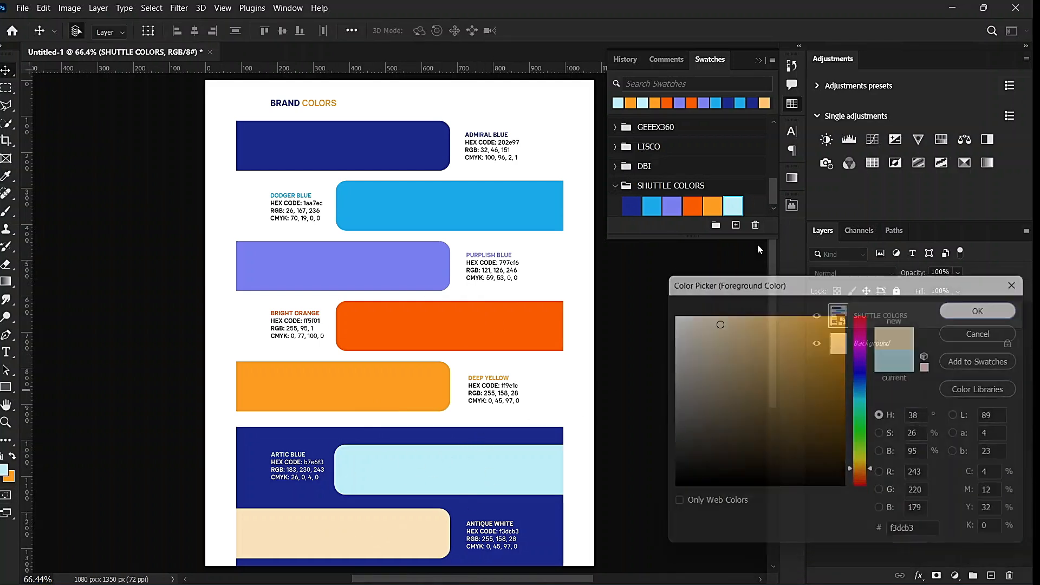
click(735, 225)
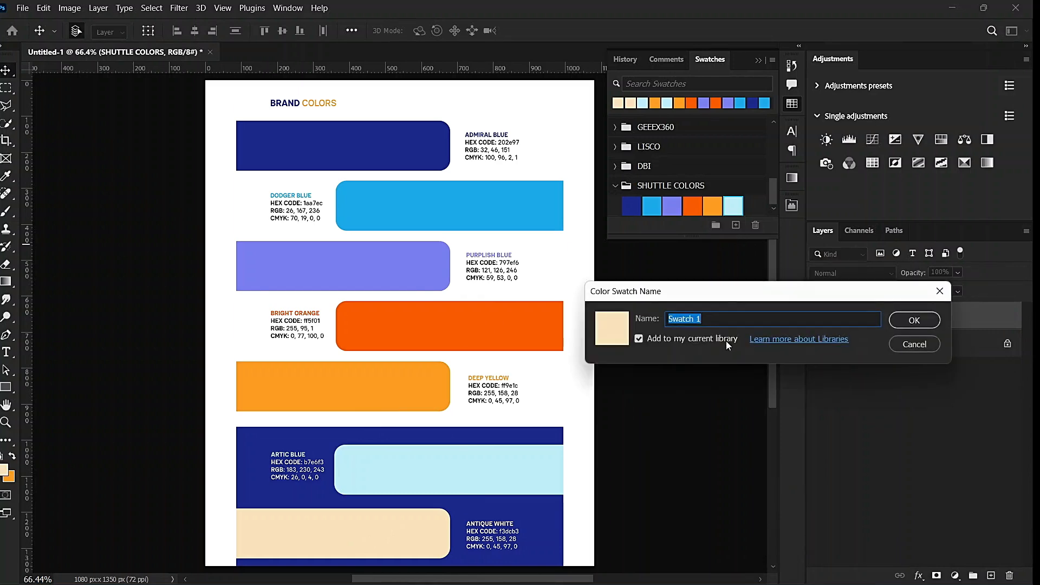
text(ANTIQUE WHITE)
click(915, 321)
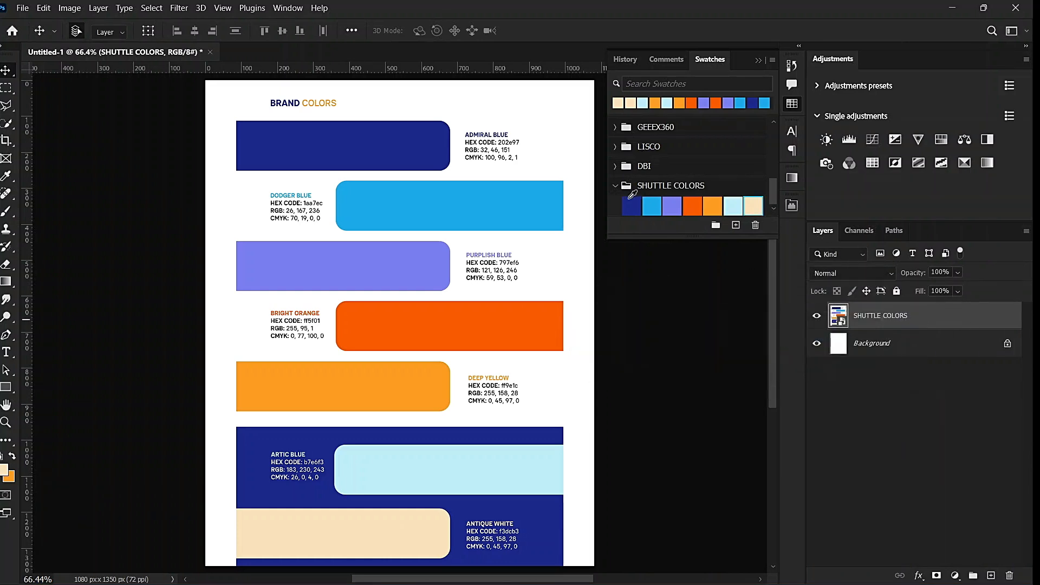
- Collapse and reopen the SHUTTLE COLORS group, and lengthen the swatch list so that more groups fit in it
click(616, 186)
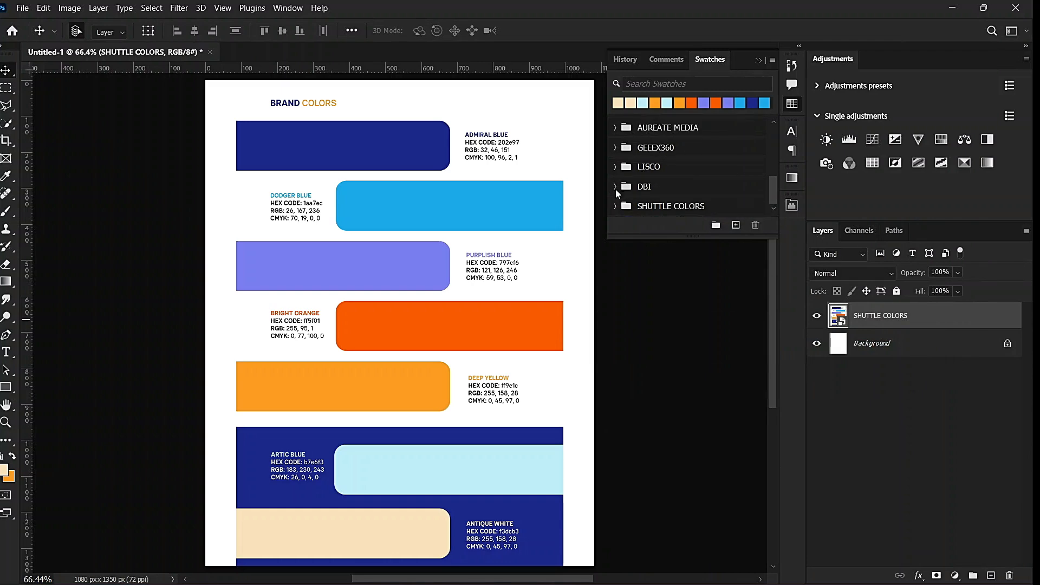
click(617, 206)
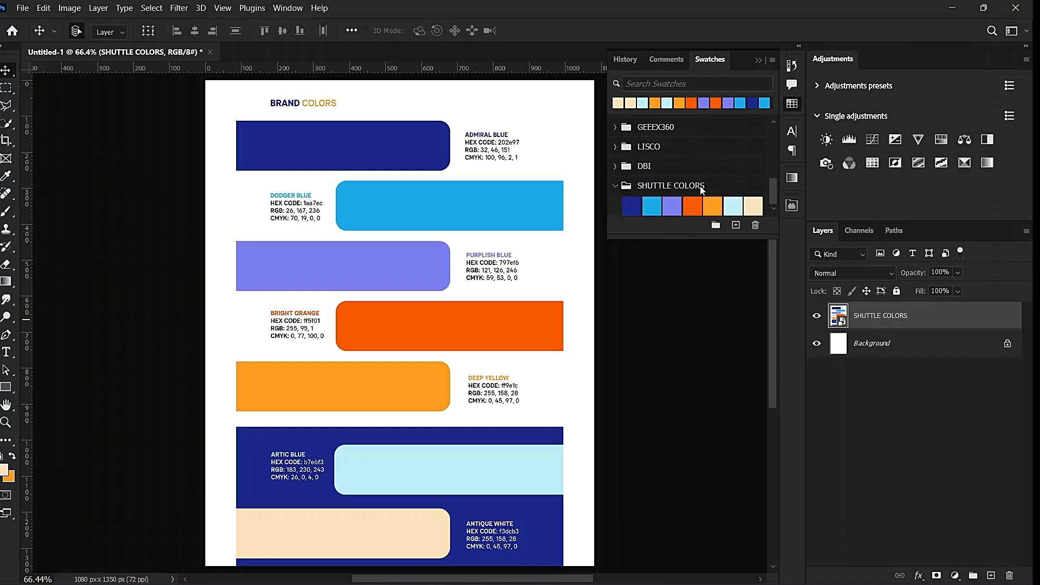
click(701, 186)
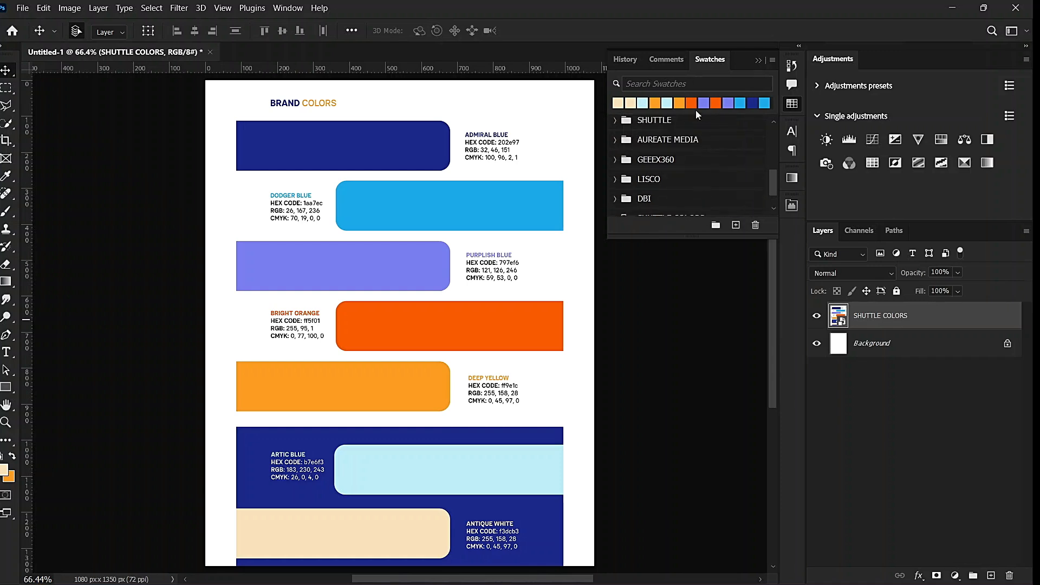
scroll(690, 118, up, 2)
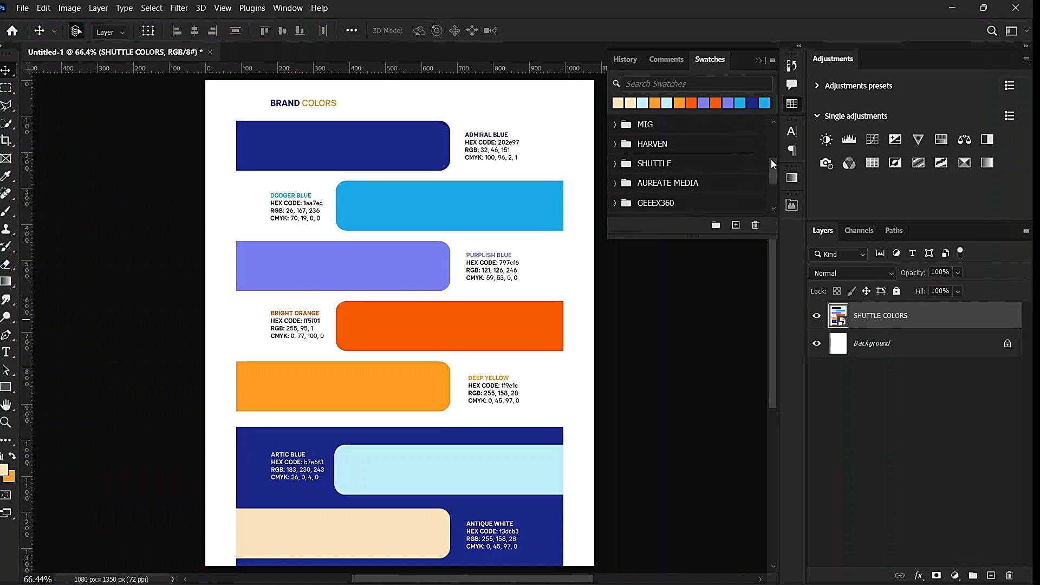
drag(697, 237, 699, 382)
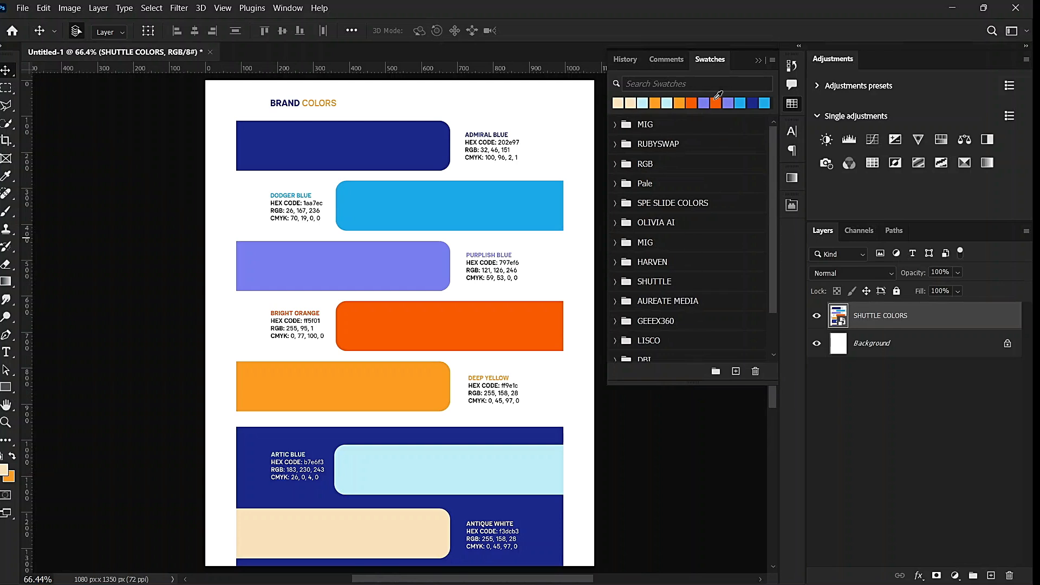
- Review the swatches stored in the SHUTTLE COLORS group, and put the swatch list away
scroll(706, 104, up, 1)
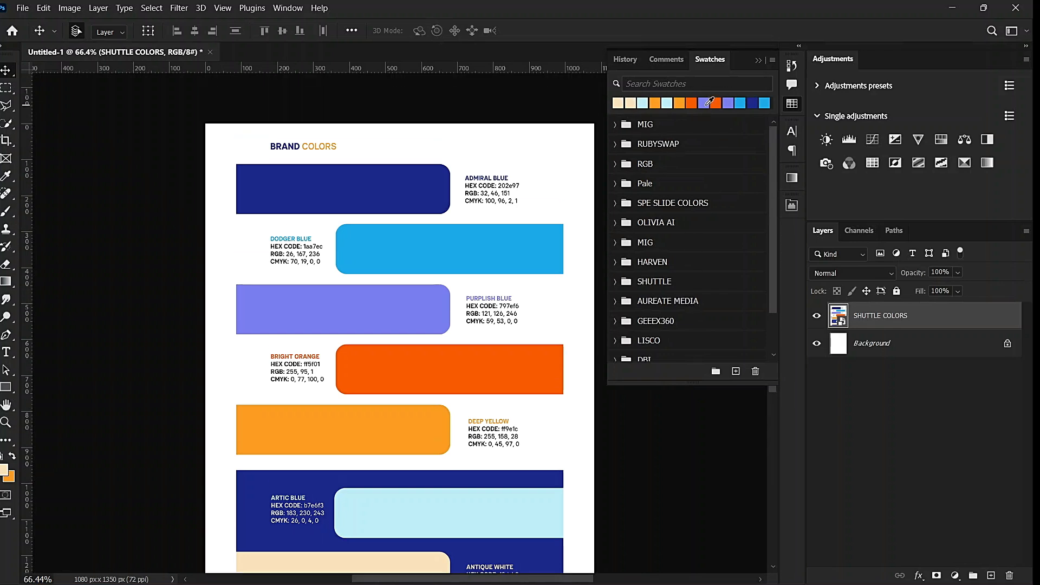
scroll(650, 99, down, 1)
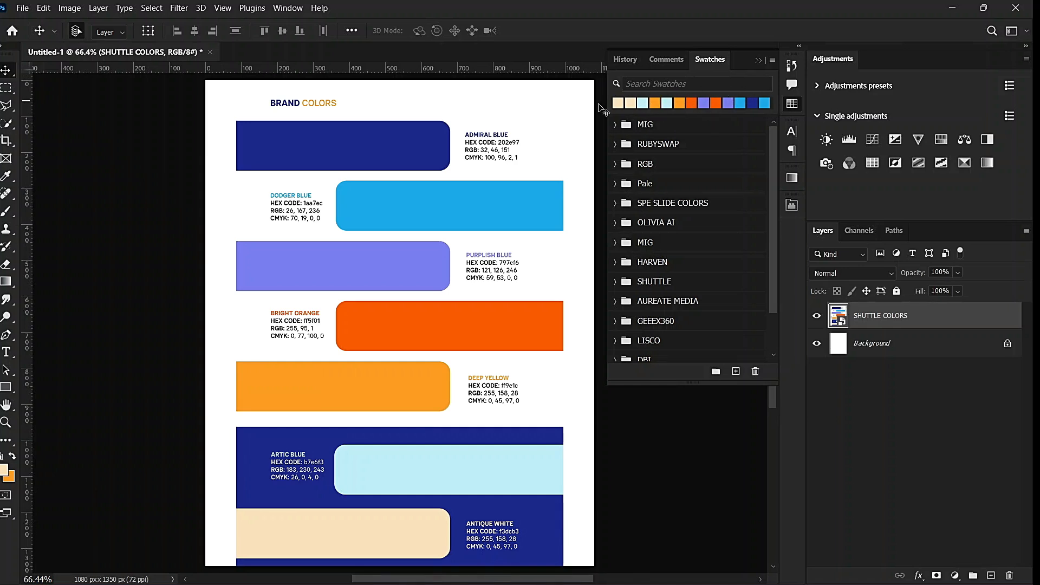
drag(775, 144, 782, 235)
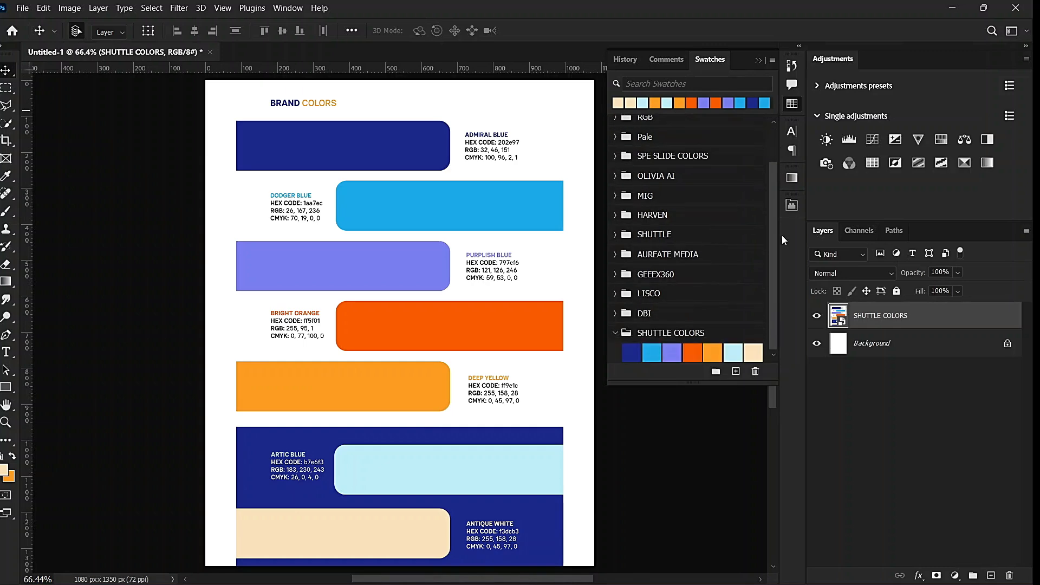
click(615, 332)
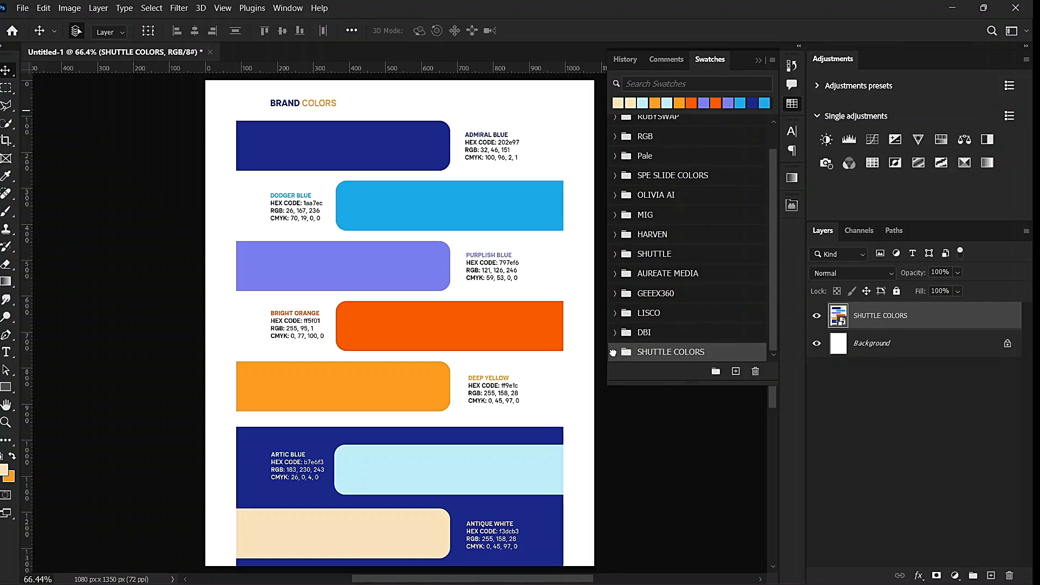
click(644, 352)
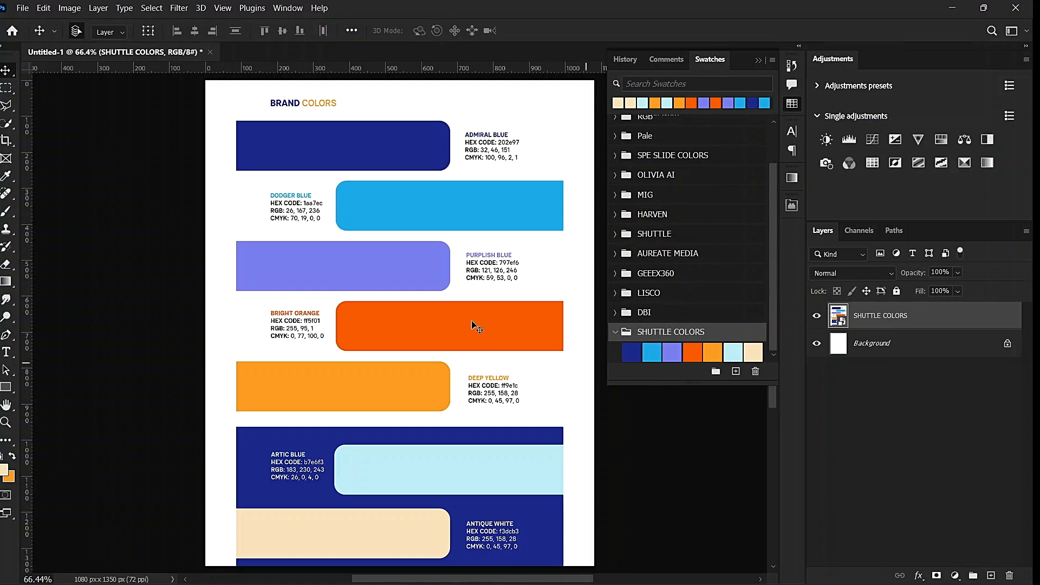
click(757, 60)
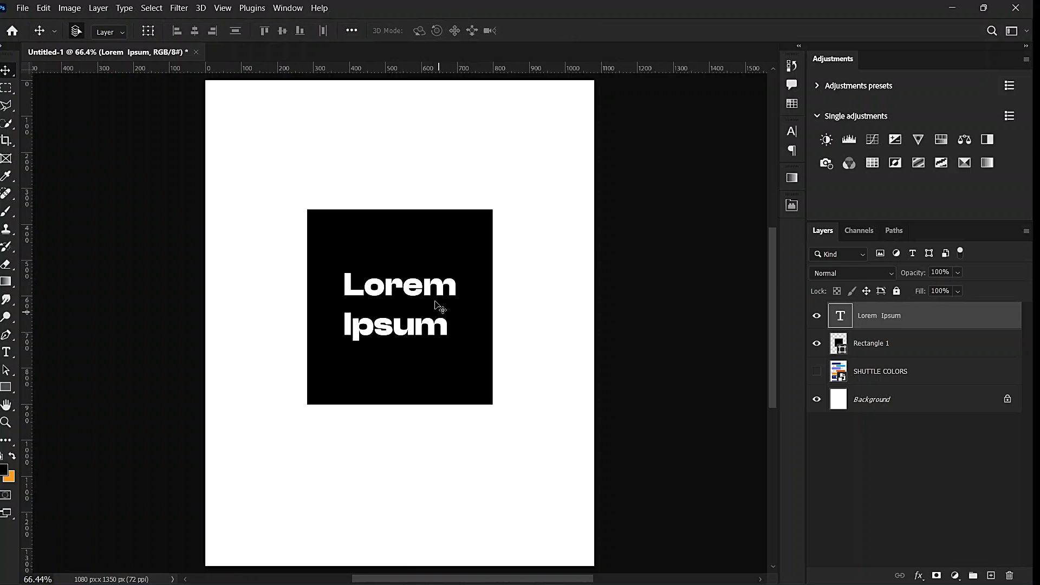
- Select the Rectangle 1 layer and bring up the swatches of the SHUTTLE COLORS group
click(962, 358)
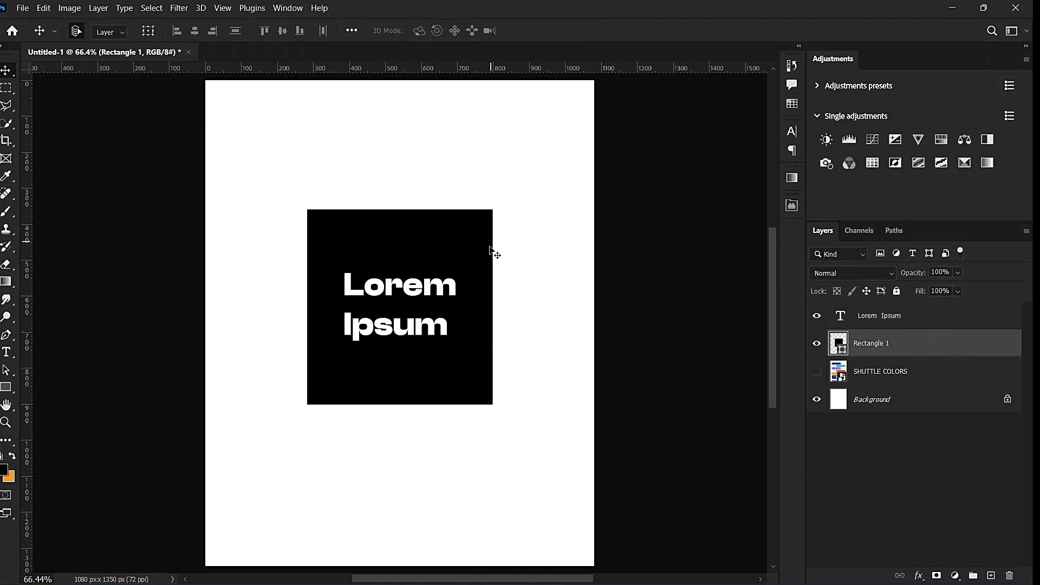
click(788, 108)
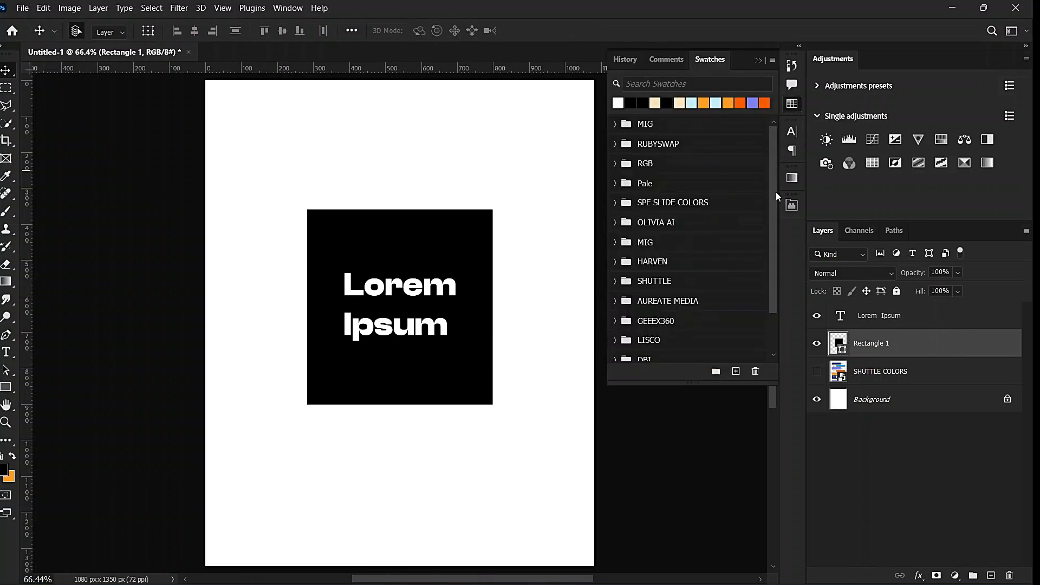
scroll(763, 228, down, 3)
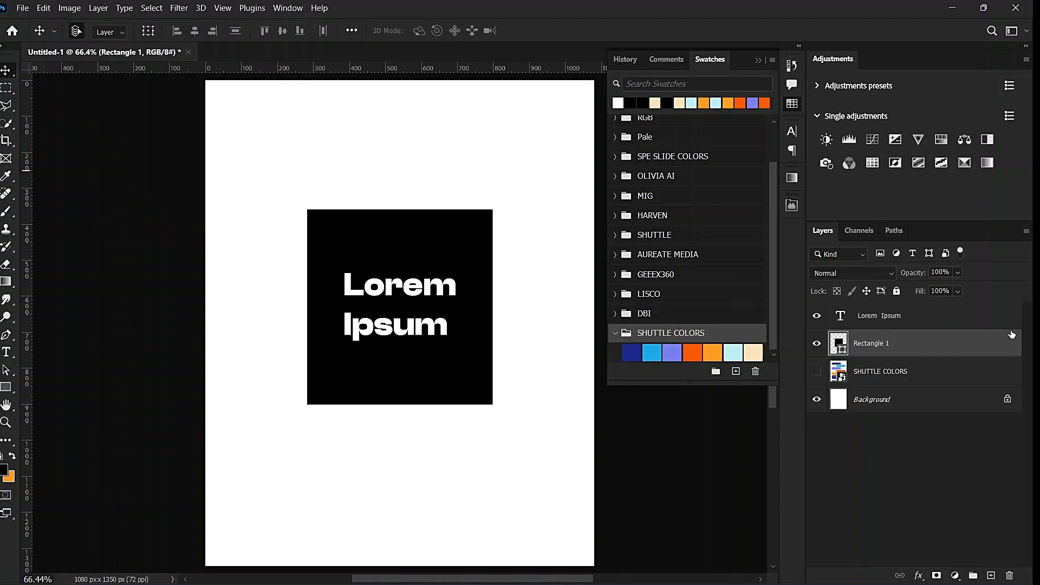
double_click(841, 351)
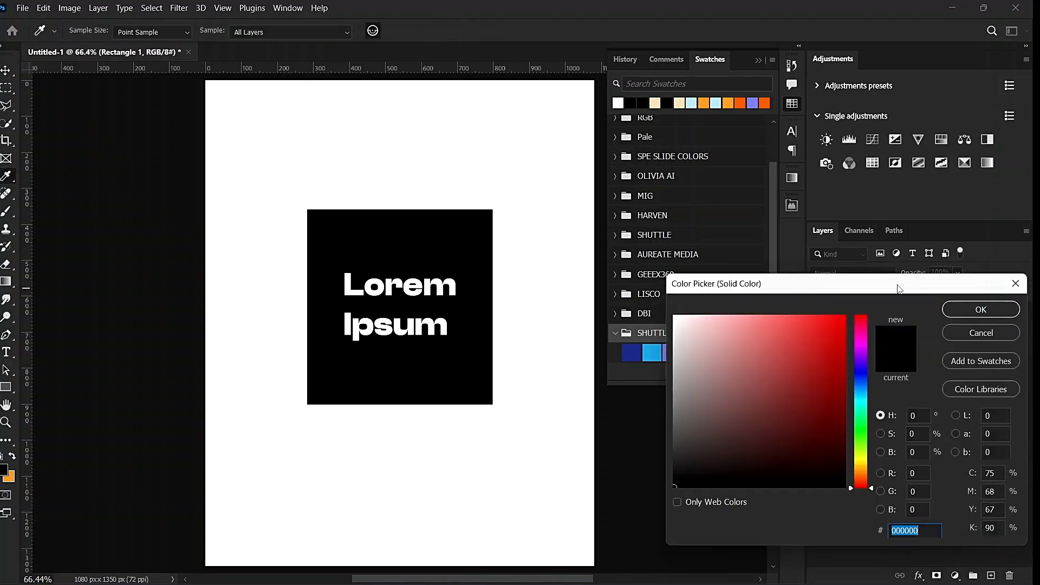
drag(857, 300, 720, 341)
click(872, 372)
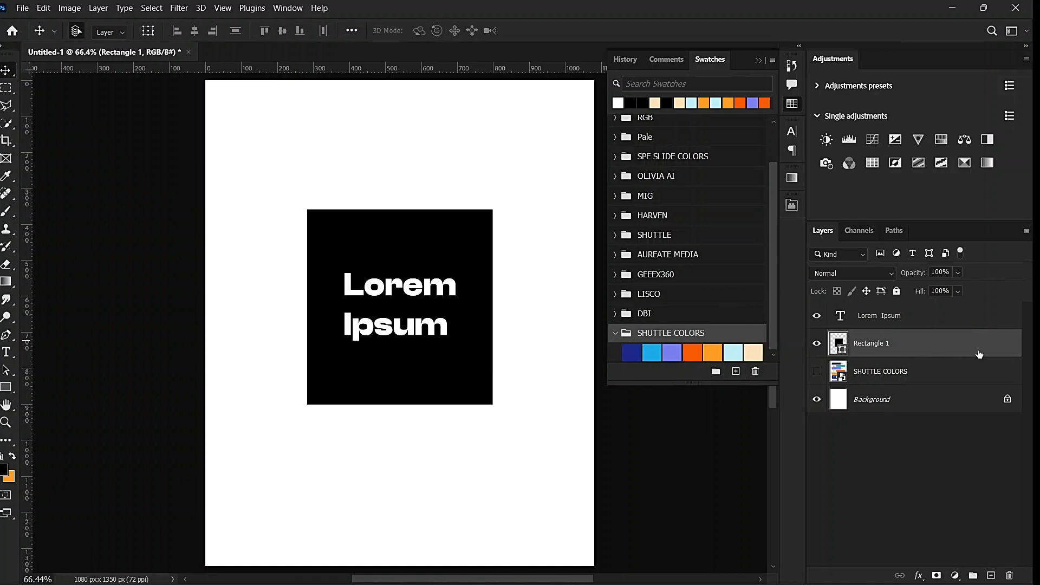
- Try the SHUTTLE COLORS swatches one after another as the fill of Rectangle 1, ending on DEEP YELLOW
click(632, 353)
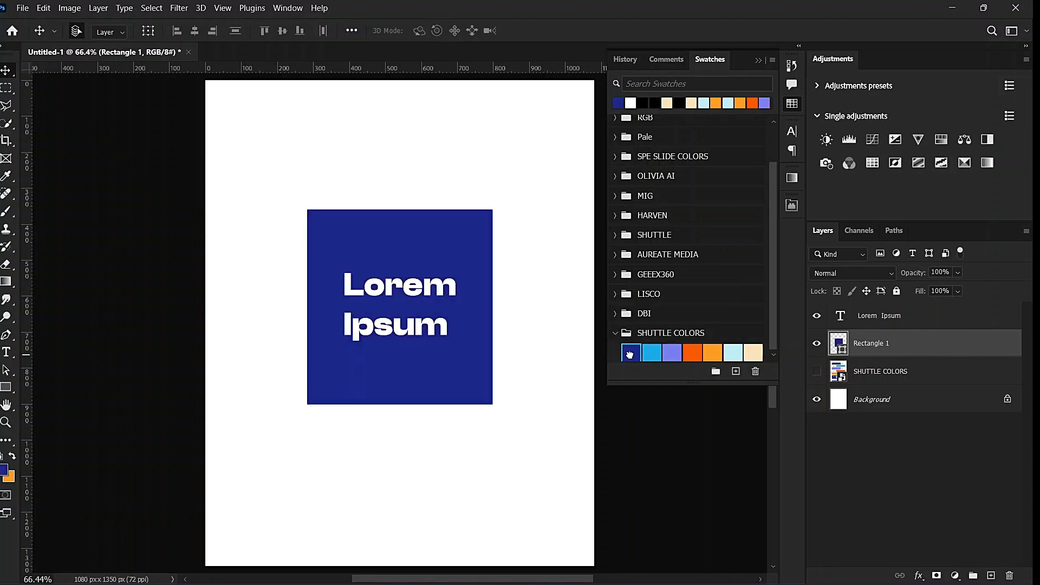
click(651, 353)
click(672, 353)
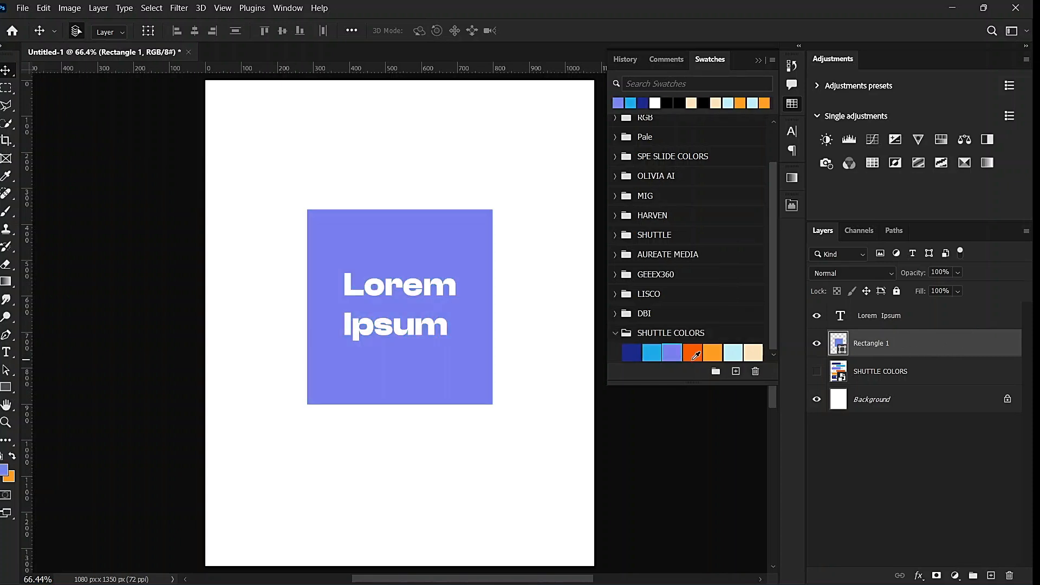
click(693, 353)
click(713, 354)
click(733, 352)
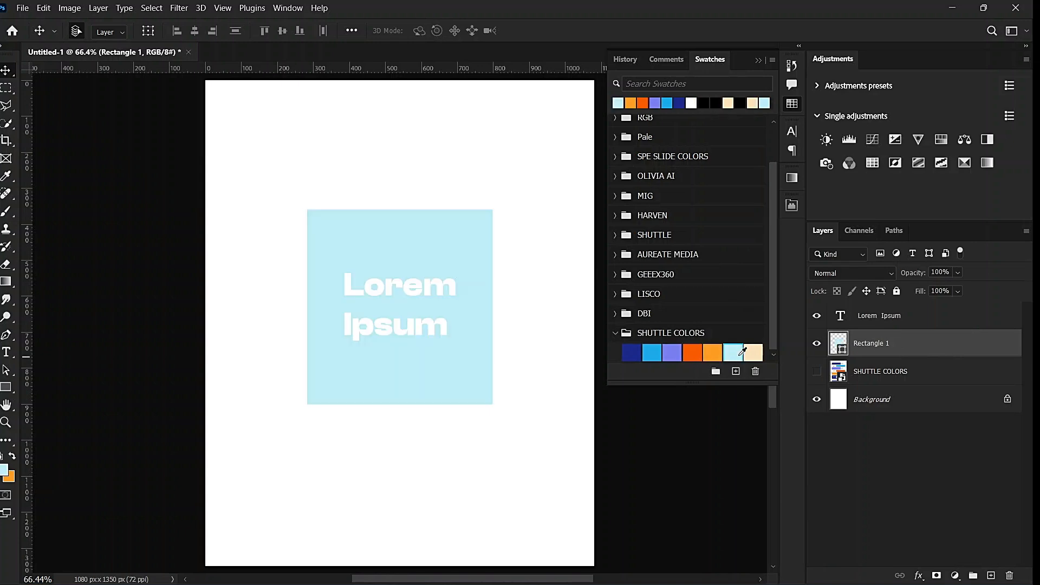
click(751, 353)
click(632, 352)
click(652, 353)
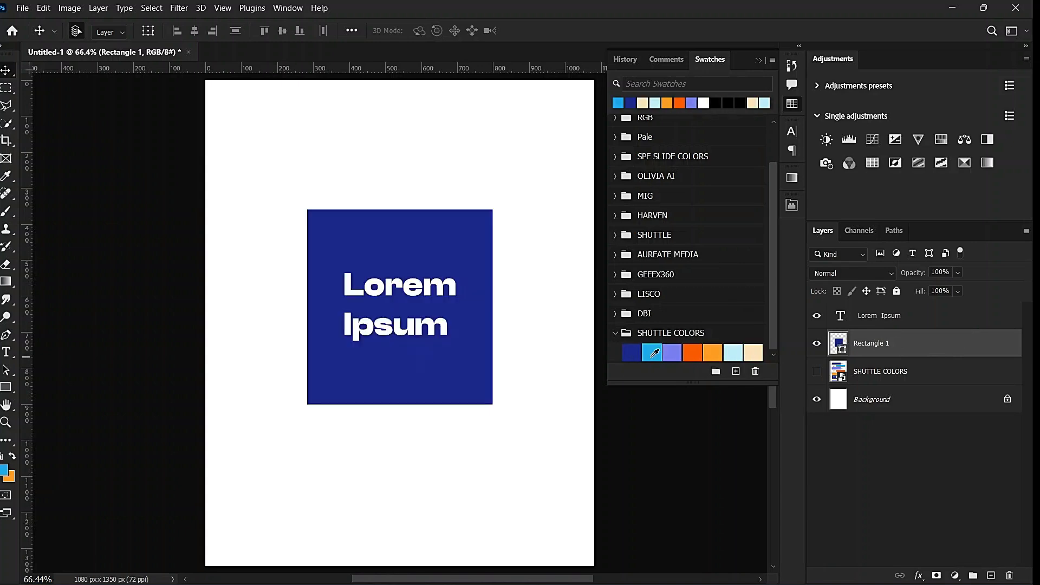
click(673, 356)
click(691, 354)
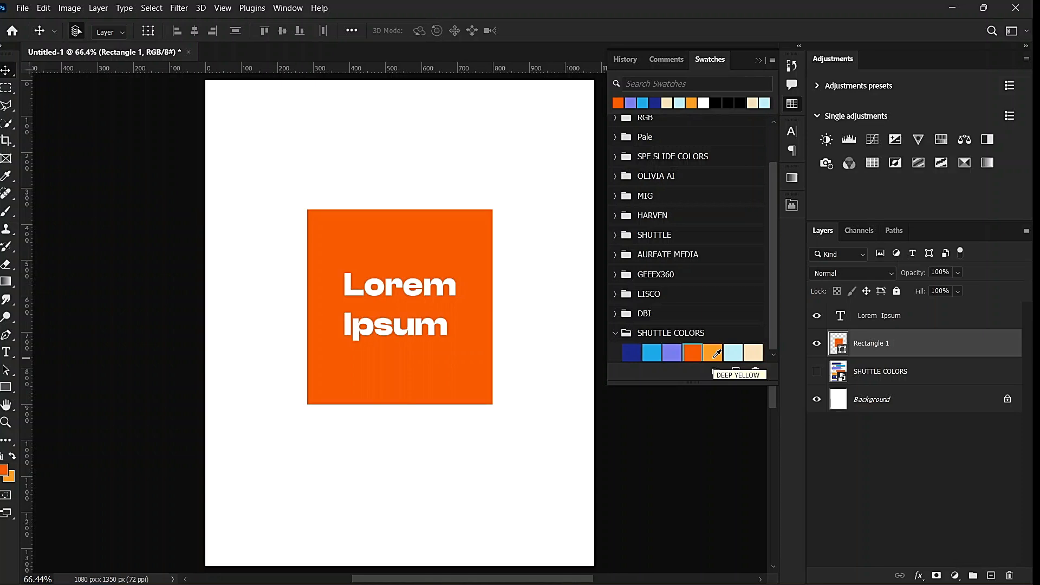
click(712, 353)
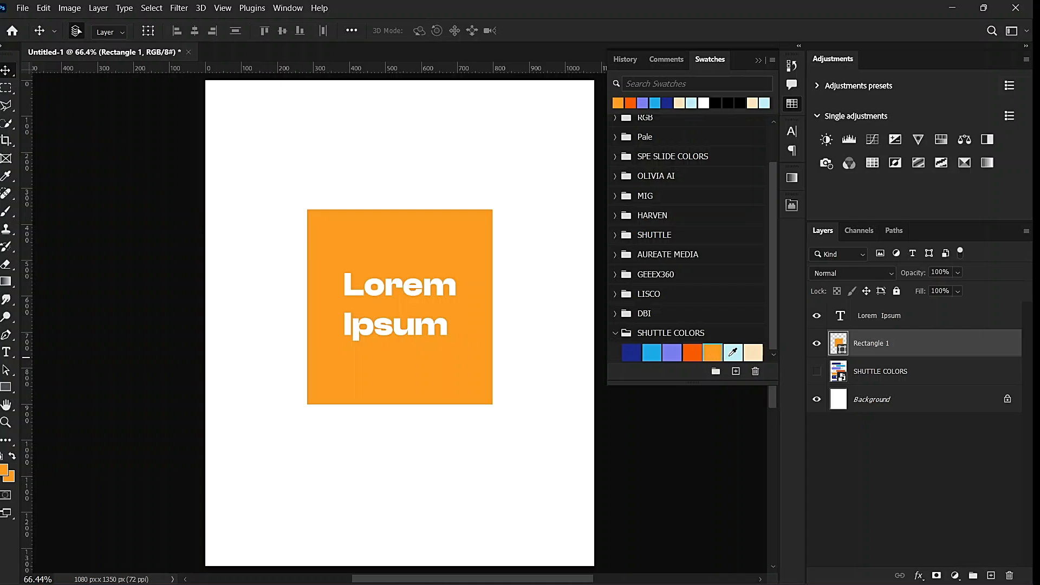
- Try the ARTIC BLUE swatch as the fill of Rectangle 1 and settle on ADMIRAL BLUE
click(733, 353)
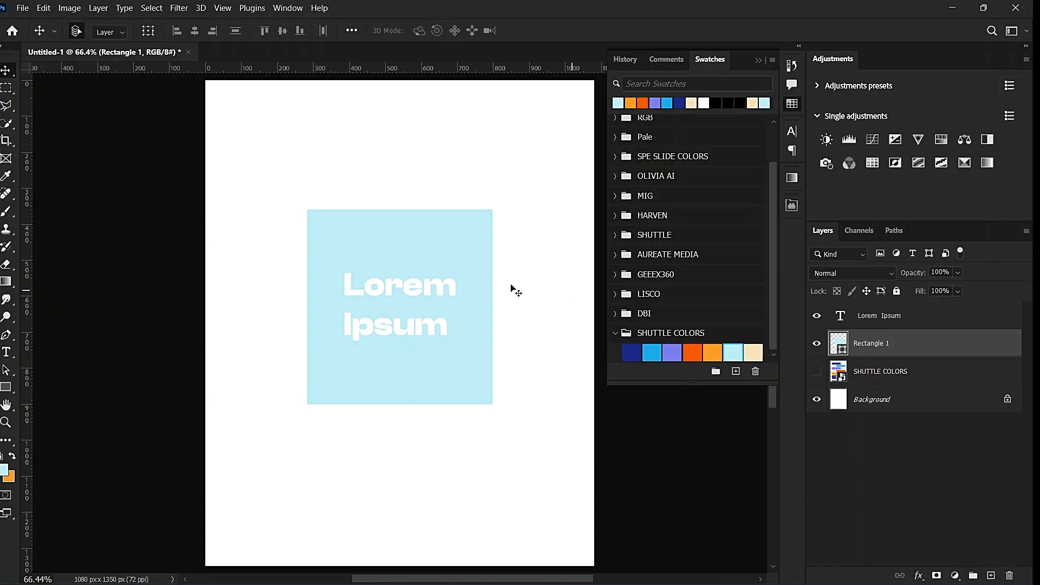
click(639, 353)
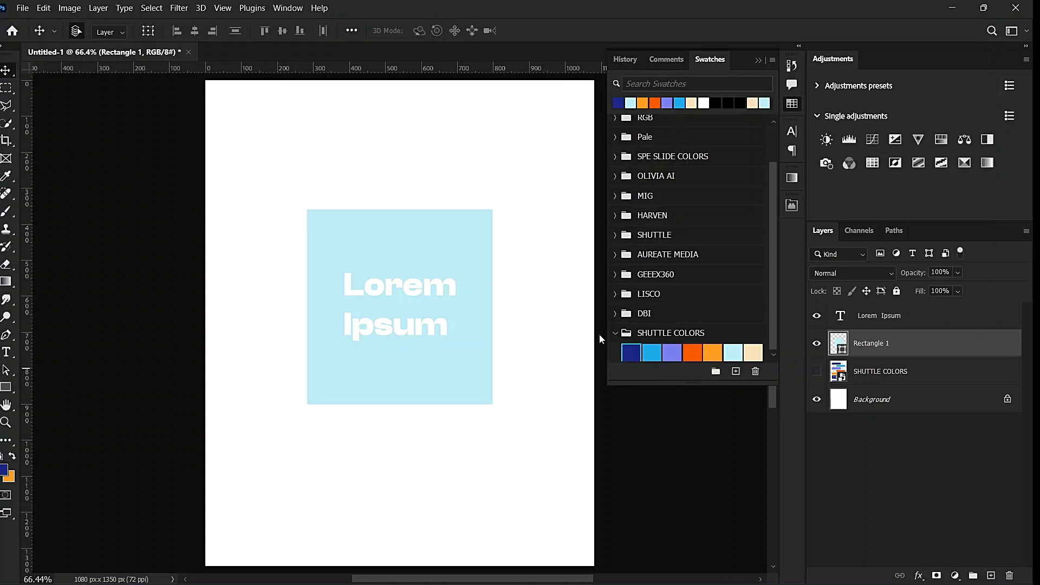
- Select the Lorem Ipsum text layer and try the SHUTTLE COLORS swatches as its text color, ending on ARTIC BLUE
click(915, 320)
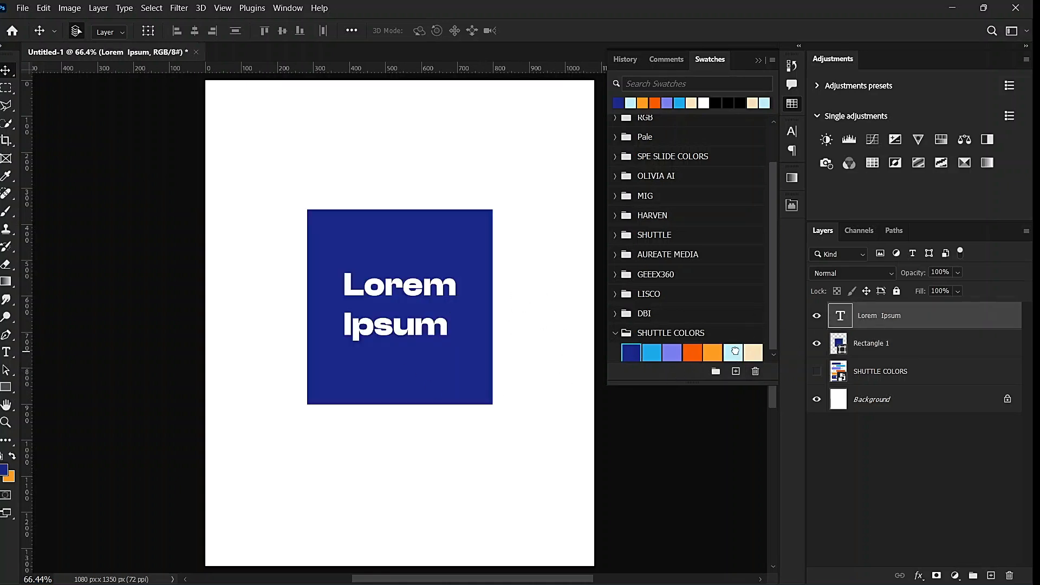
click(733, 352)
click(753, 355)
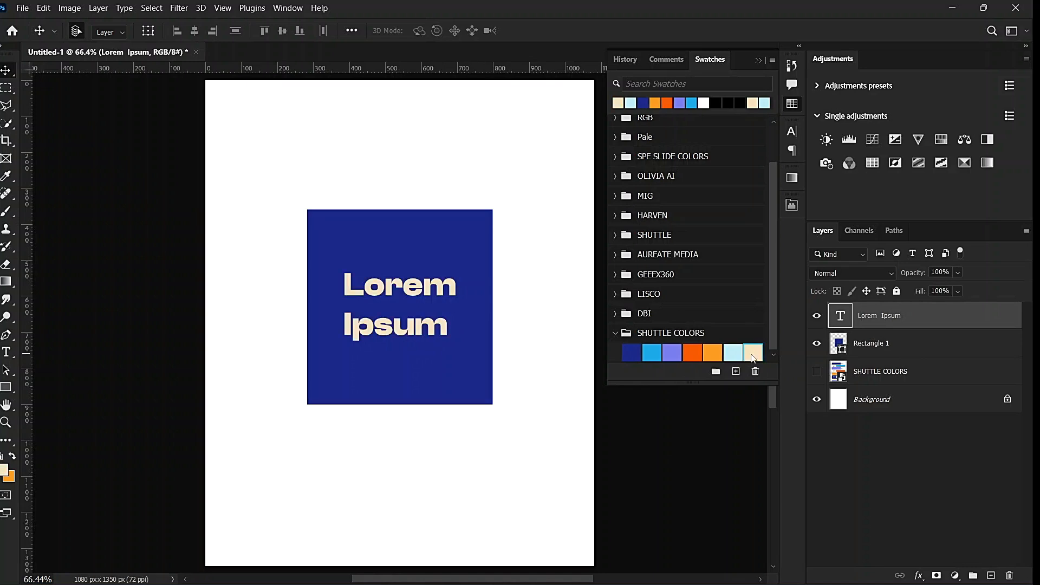
click(713, 353)
click(689, 352)
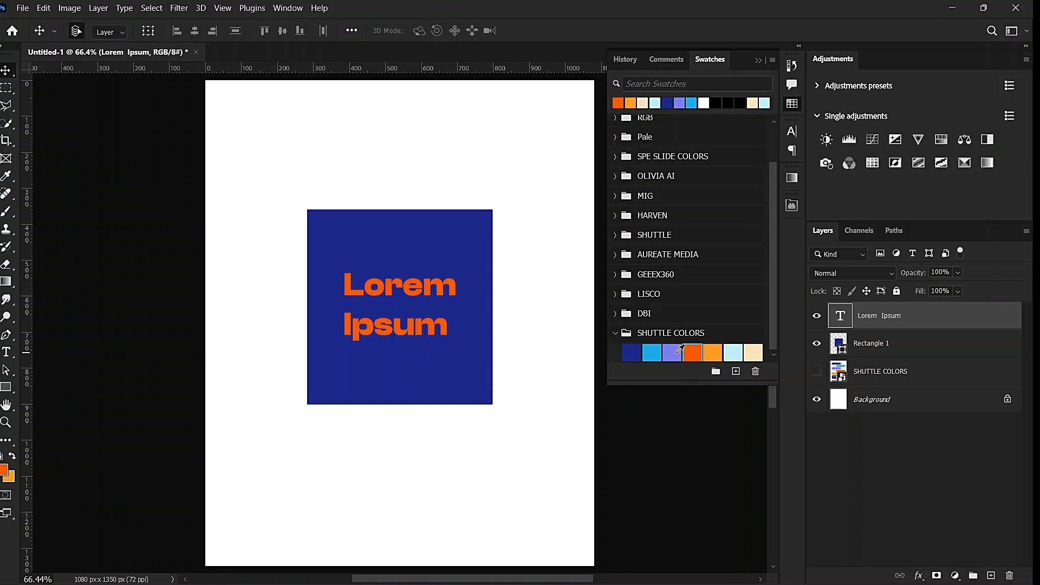
click(676, 356)
click(654, 353)
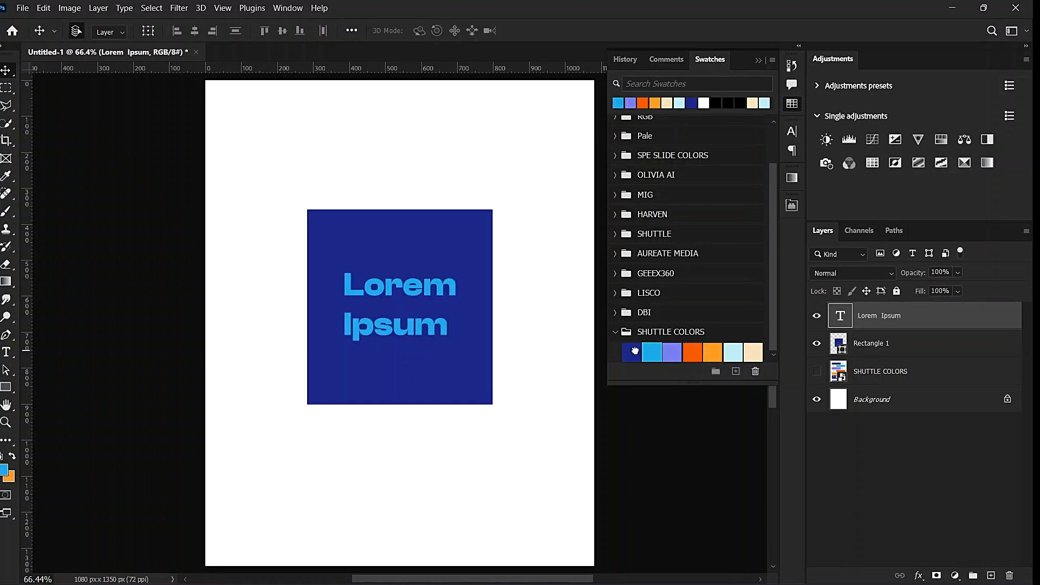
click(631, 352)
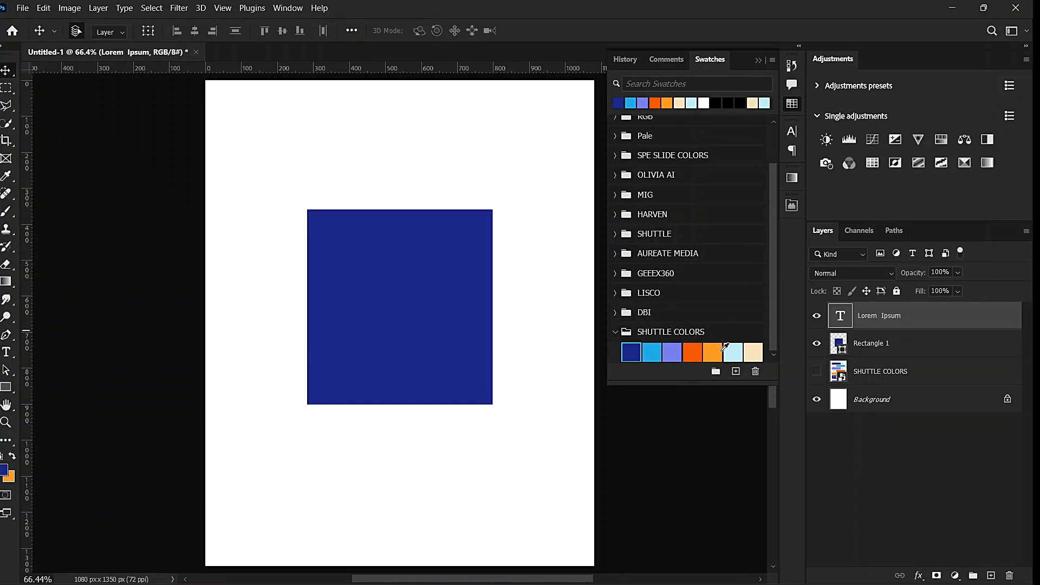
click(733, 351)
double_click(413, 293)
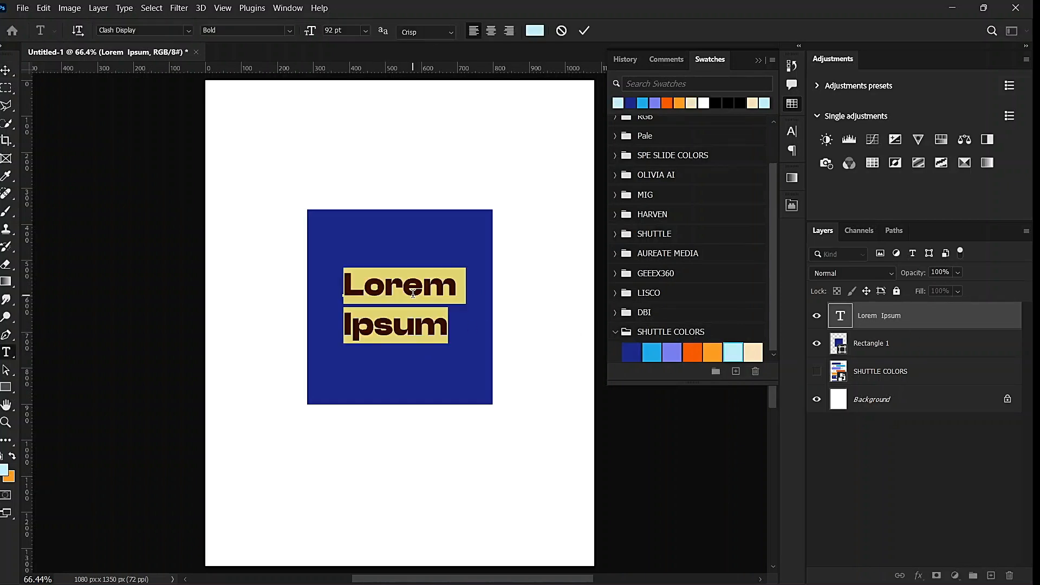
click(533, 31)
text(ffffff)
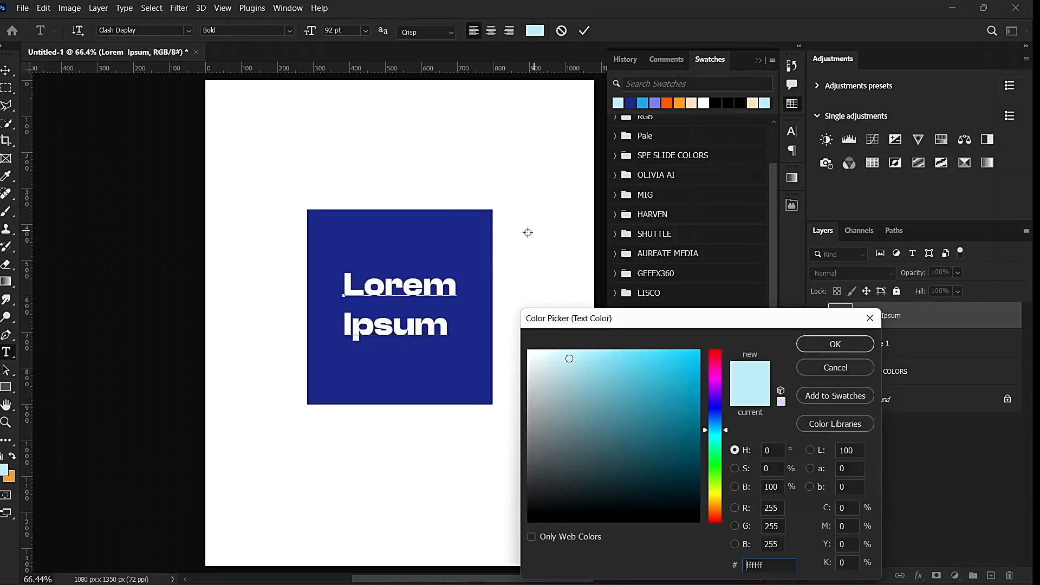
click(852, 368)
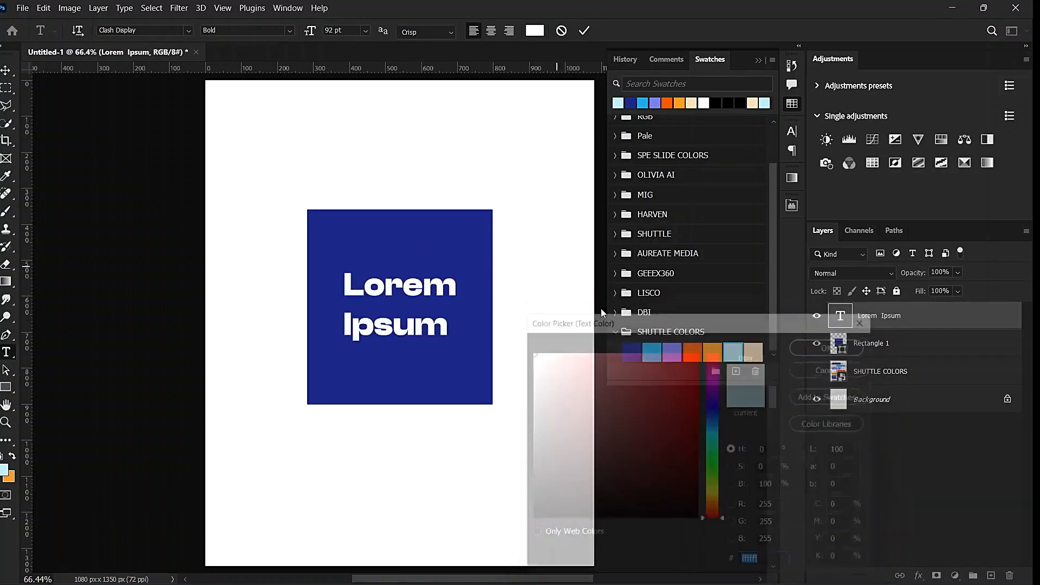
click(560, 31)
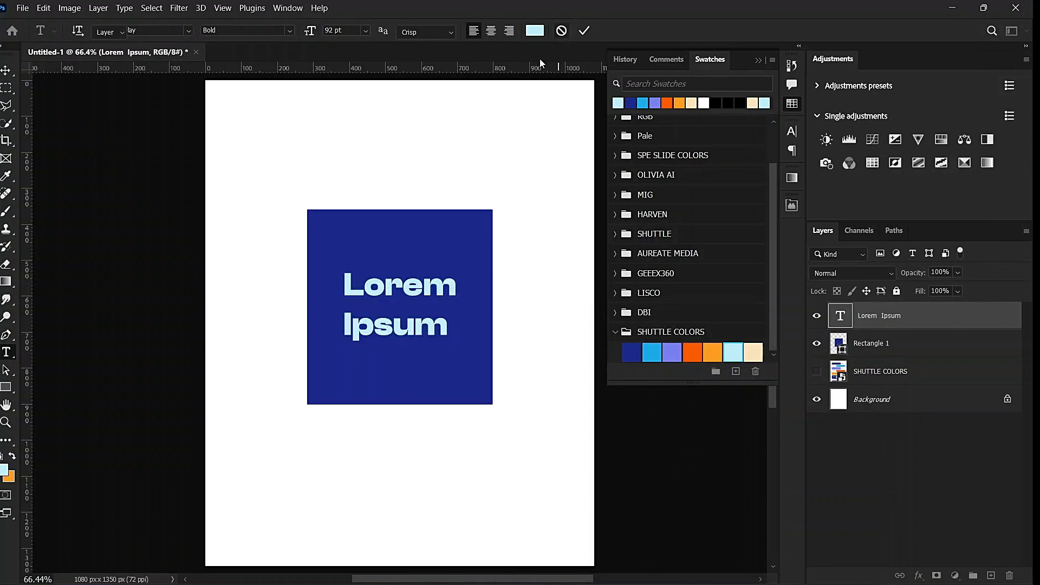
key(v)
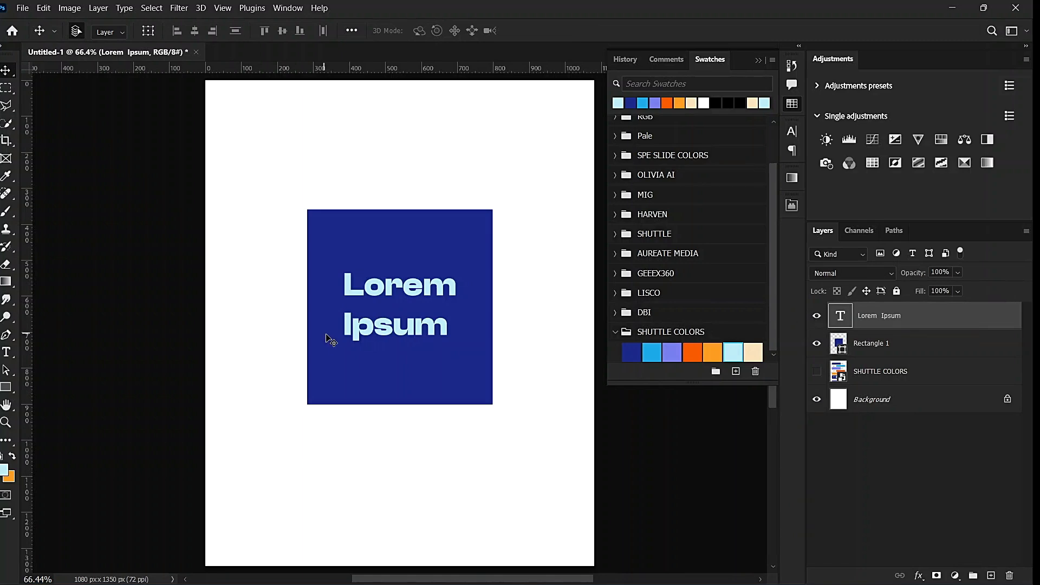
- Show the SHUTTLE COLORS layer and move it above the Lorem Ipsum text to the top of the layer stack
mouse_move(366, 325)
mouse_down()
mouse_move(366, 310)
mouse_move(367, 321)
mouse_up()
click(816, 371)
click(913, 376)
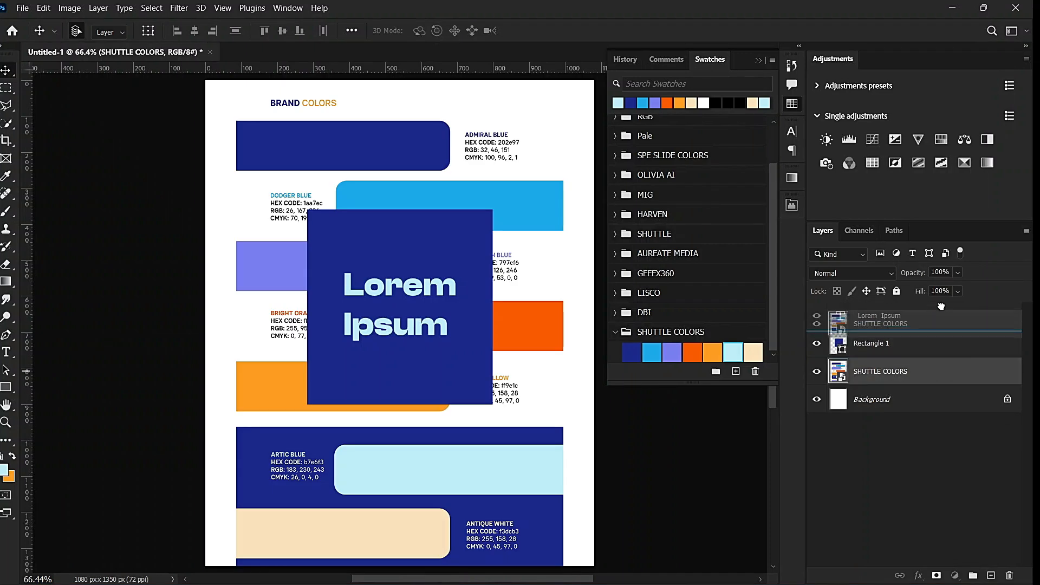
key(ctrl+shift+bracketright)
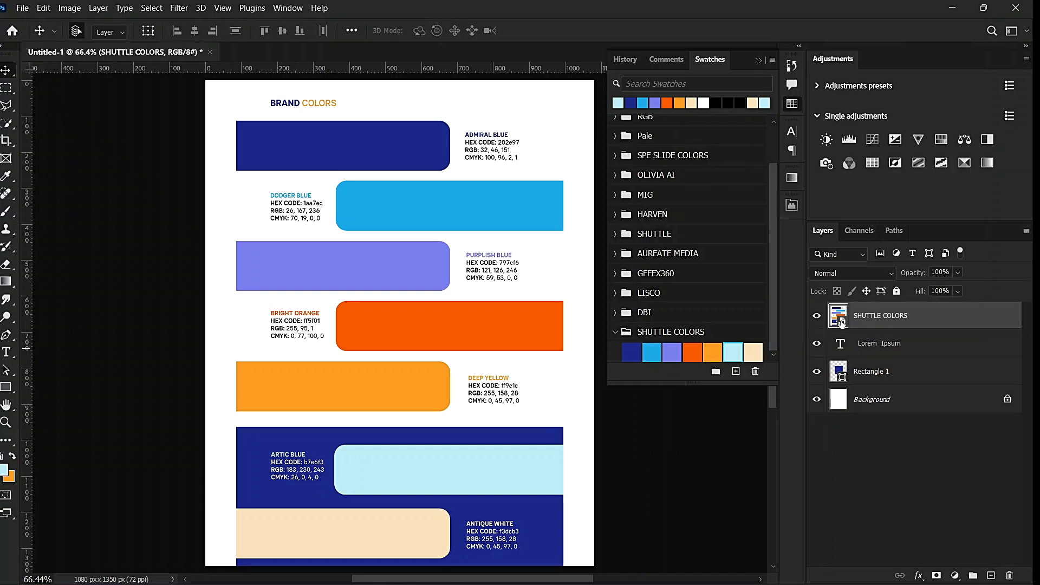
- With the SHUTTLE COLORS layer selected, pick each swatch of its group in turn as the foreground color, ending on ANTIQUE WHITE
click(639, 355)
click(649, 353)
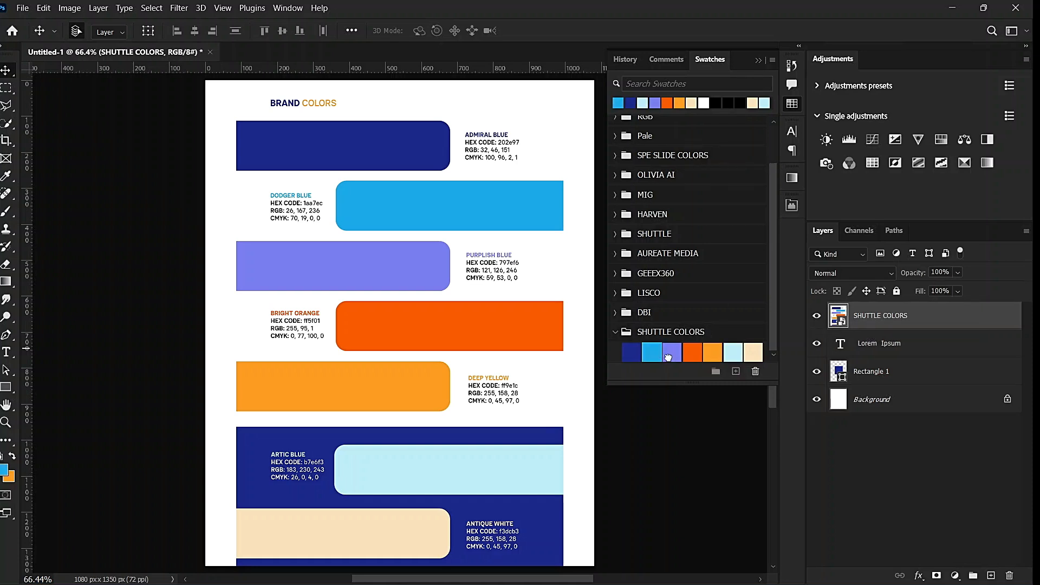
click(668, 355)
click(690, 355)
click(712, 353)
click(732, 353)
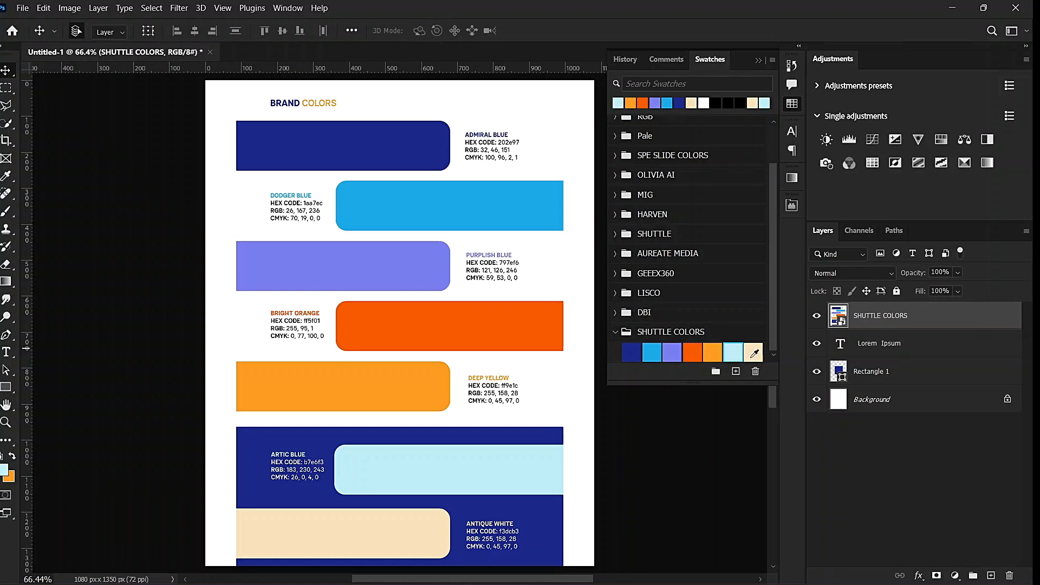
click(753, 353)
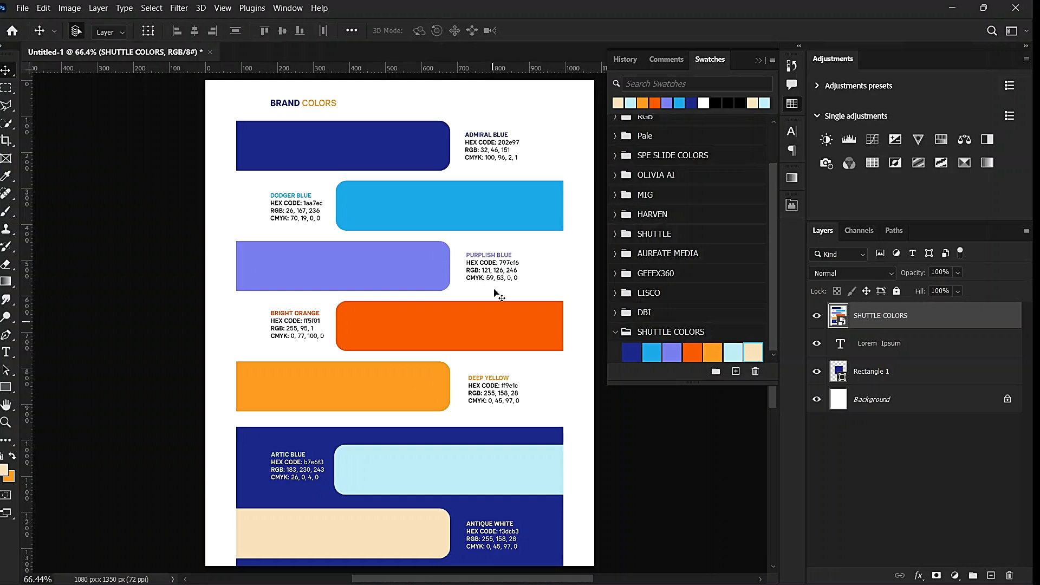
- Add a Color Overlay effect to the SHUTTLE COLORS layer and open the overlay color for editing
double_click(903, 315)
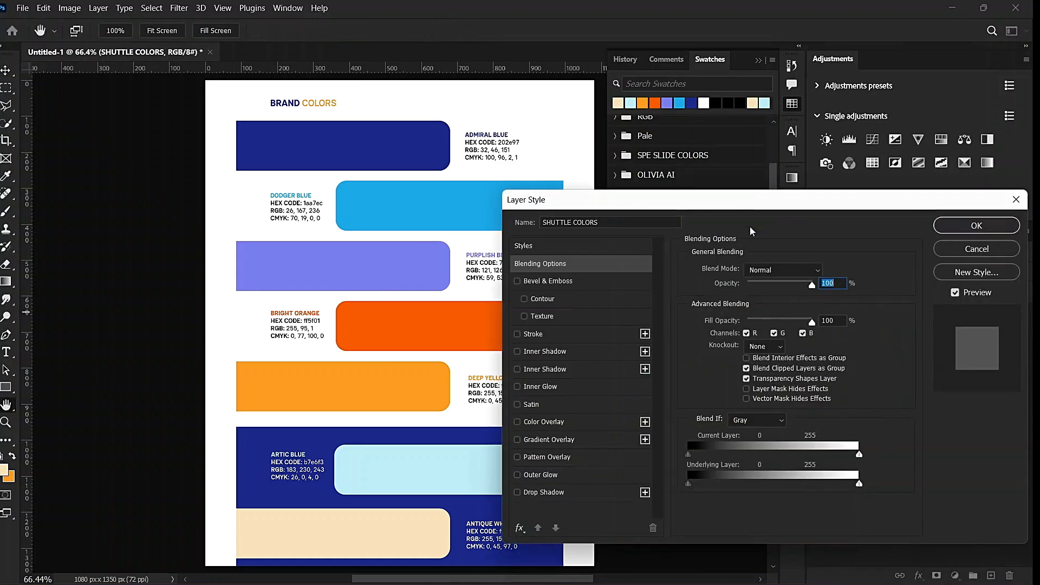
drag(713, 198, 816, 238)
click(672, 462)
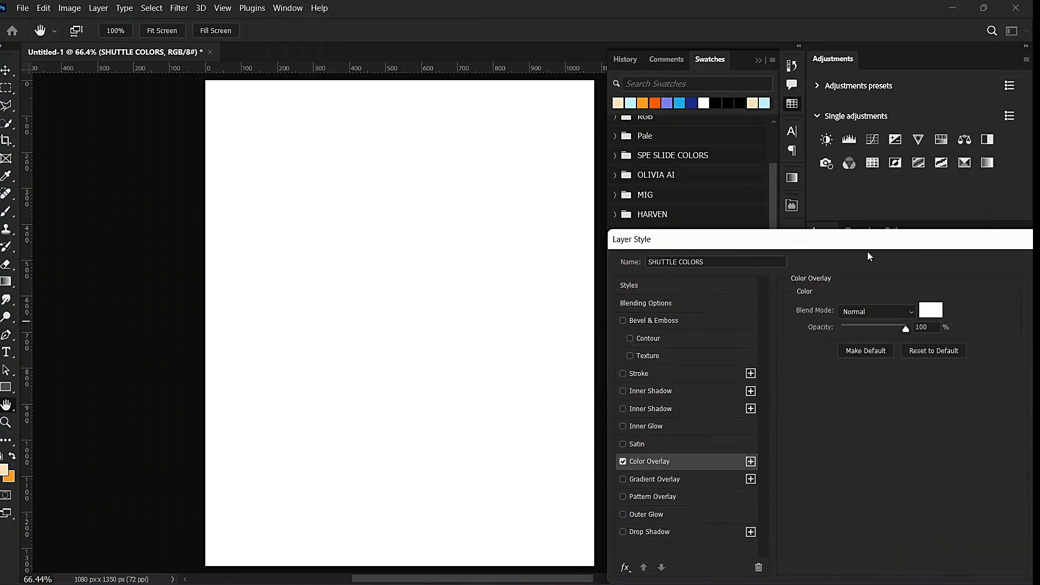
click(931, 314)
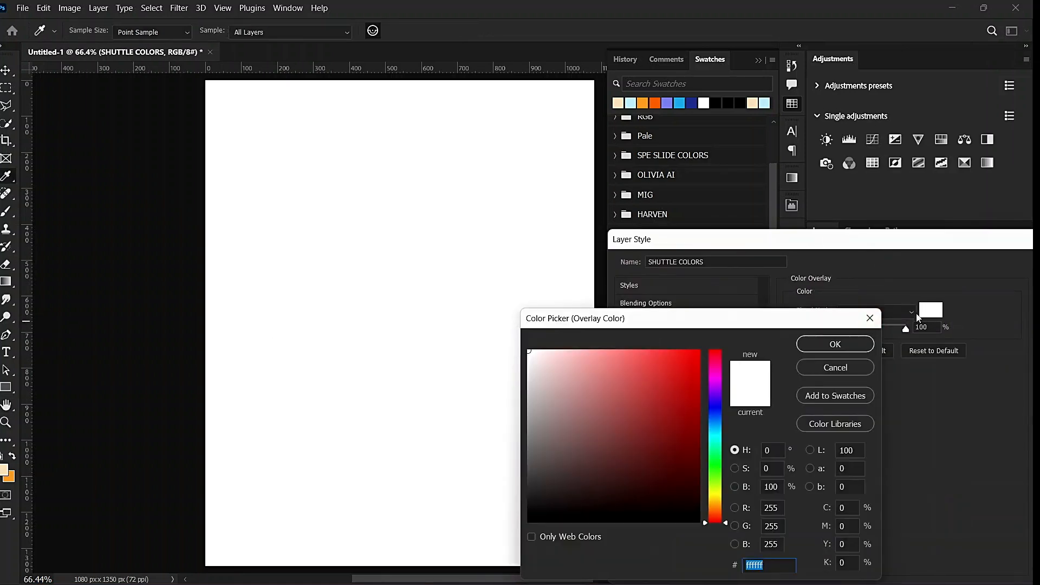
- Try the recently used swatches as the overlay color, settle on the dark blue 212e97, and apply the layer style
click(618, 103)
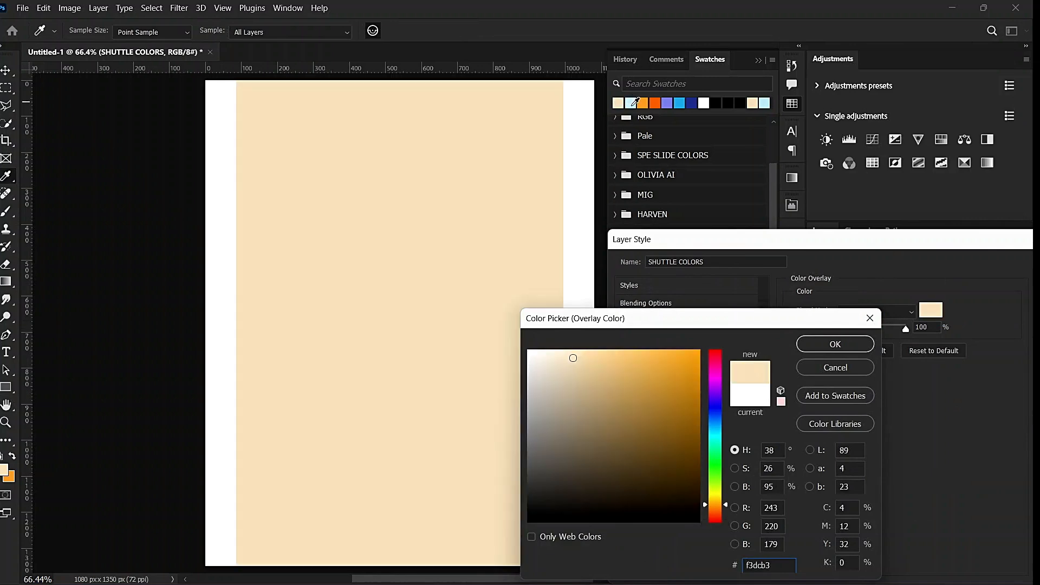
click(631, 103)
click(642, 103)
click(654, 103)
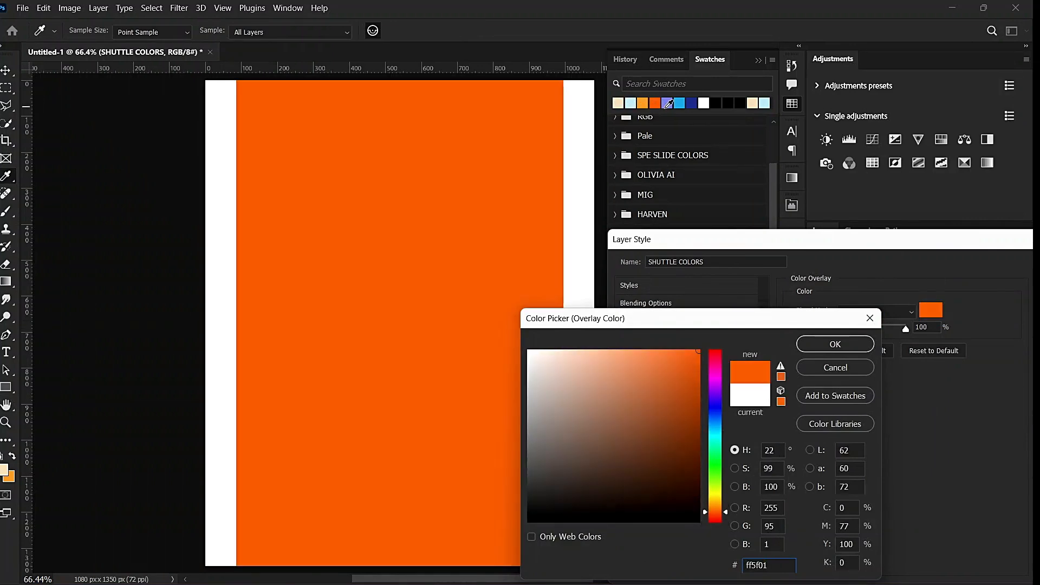
click(667, 103)
click(680, 104)
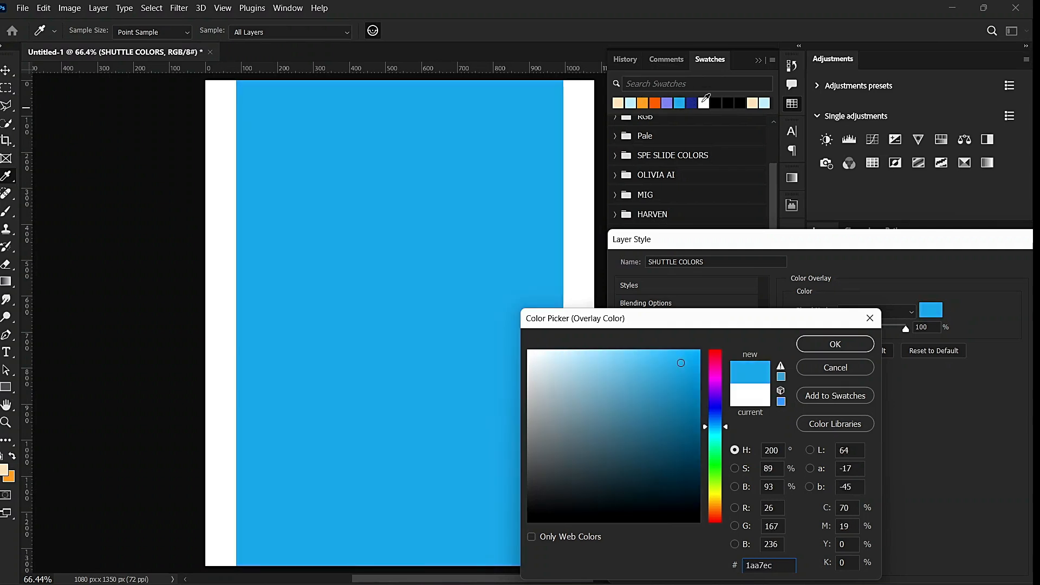
click(692, 103)
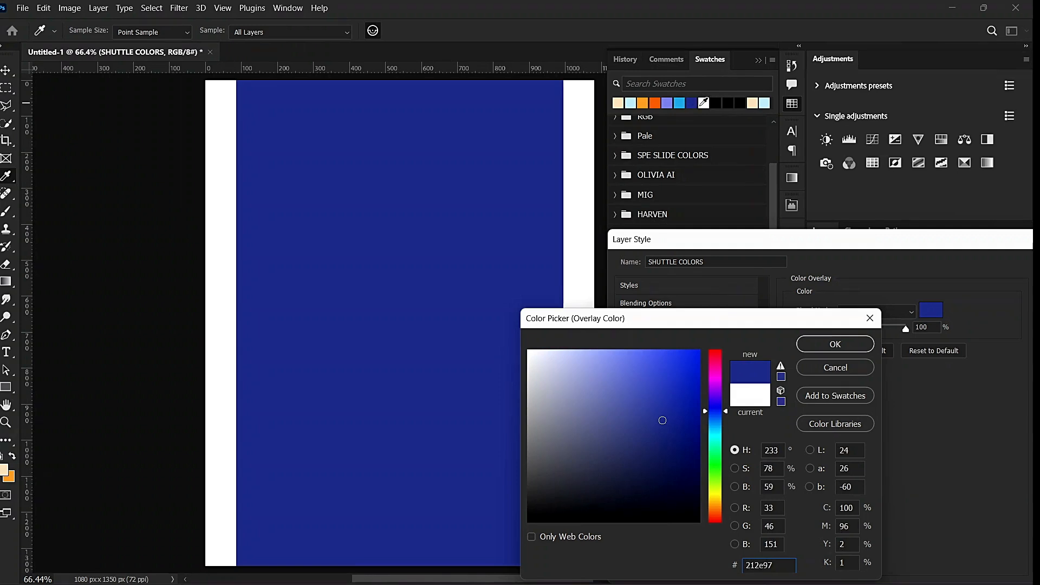
click(703, 103)
click(692, 103)
click(820, 347)
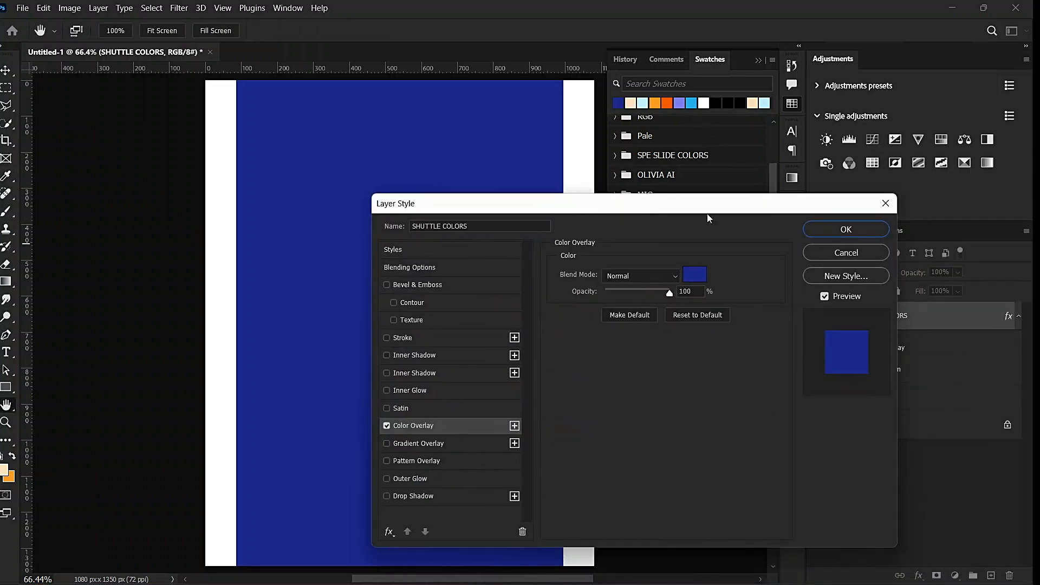
click(846, 228)
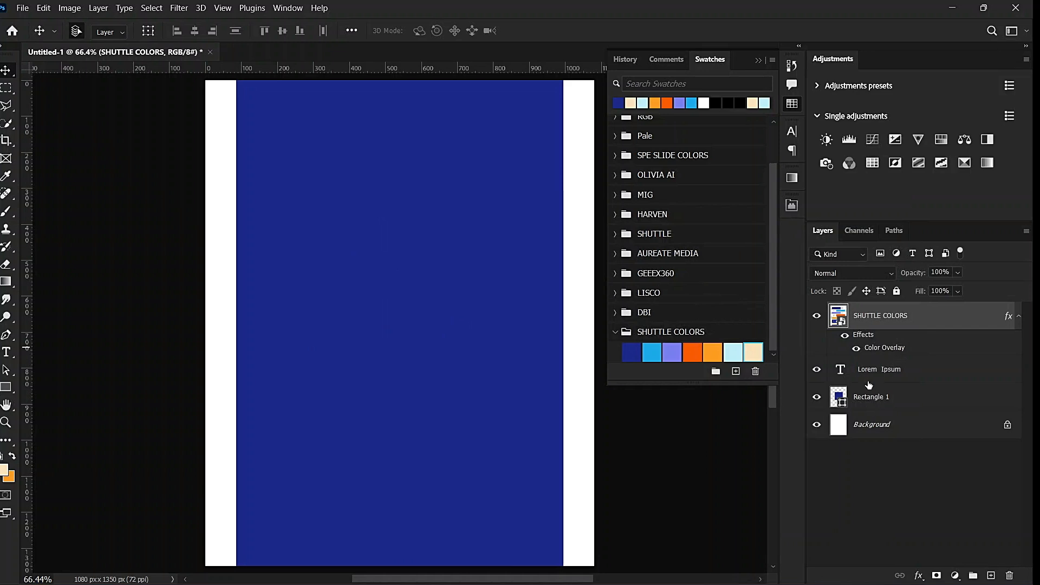
- Hide the SHUTTLE COLORS layer, and put the swatch list away with the Rectangle 1 layer selected
click(816, 316)
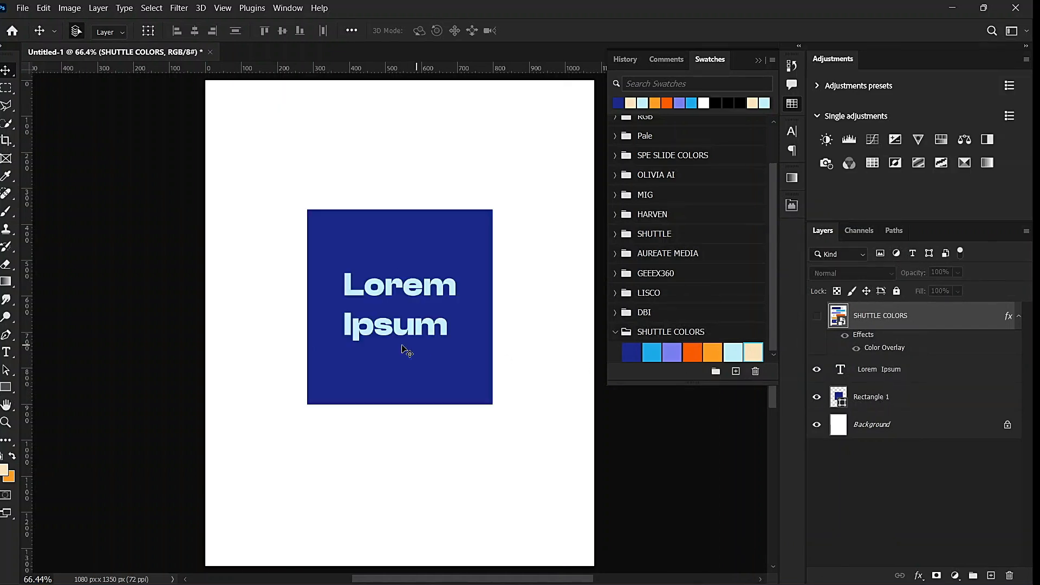
click(901, 408)
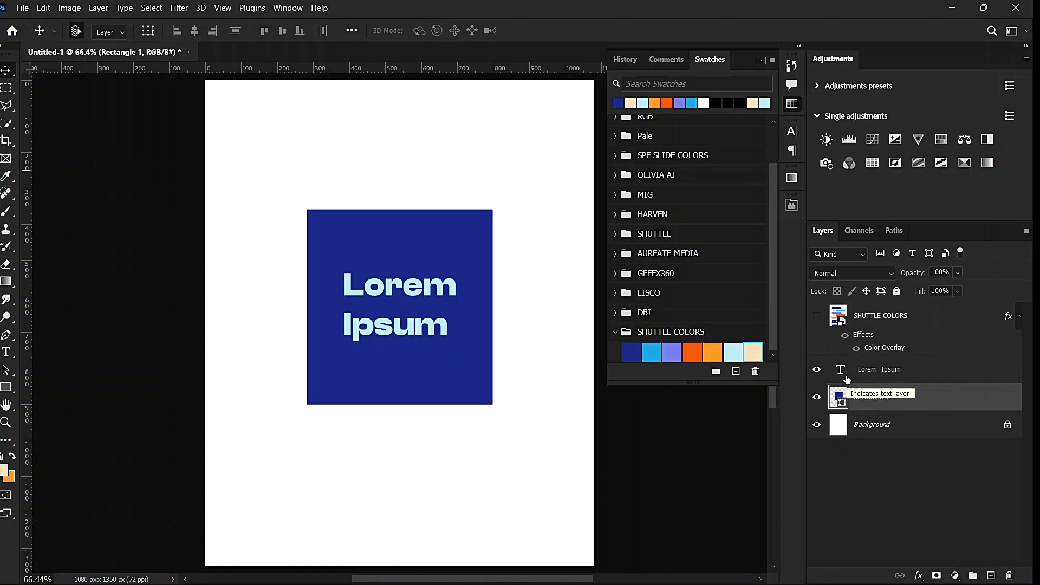
click(757, 60)
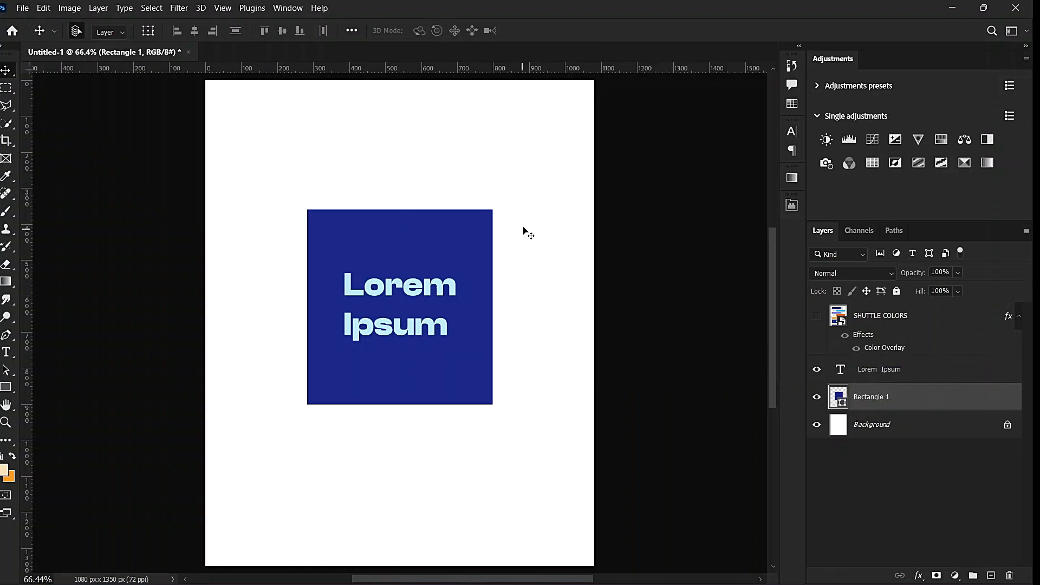